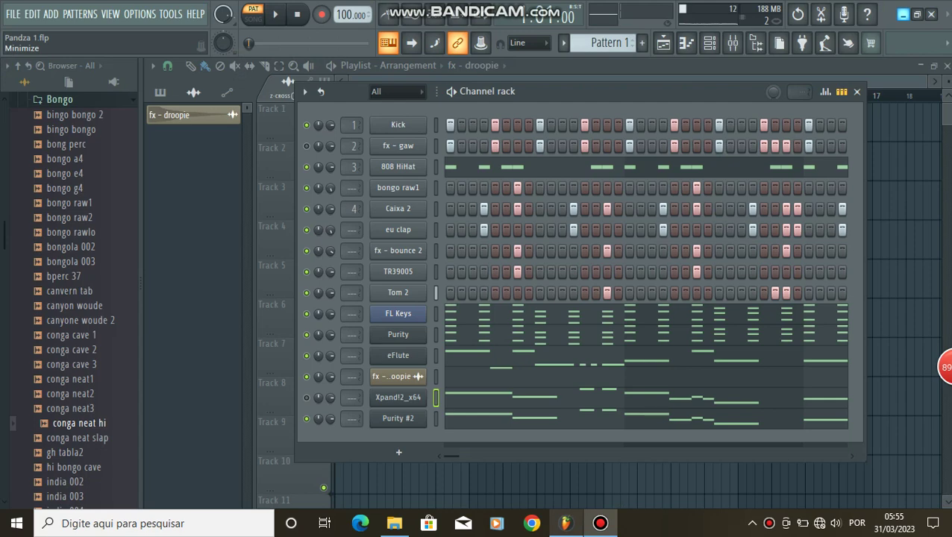
# Step: Play Pattern 1 to preview the beat, with the melodic channels active and with them muted
pyautogui.press('space')
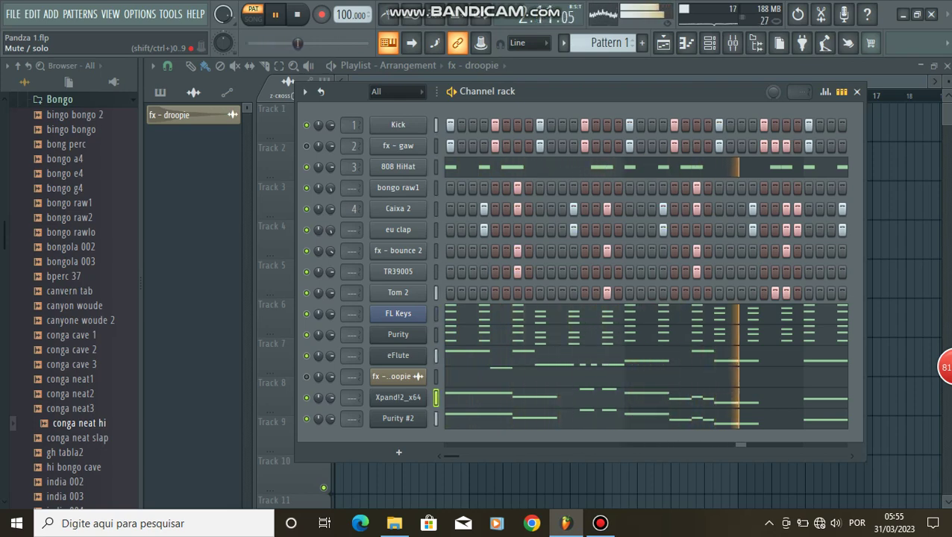
pyautogui.press('space')
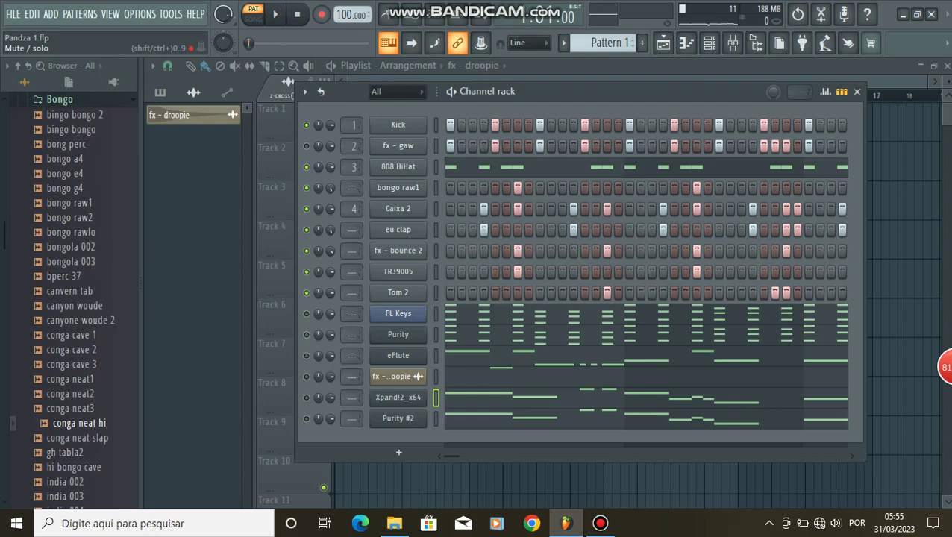
pyautogui.press('space')
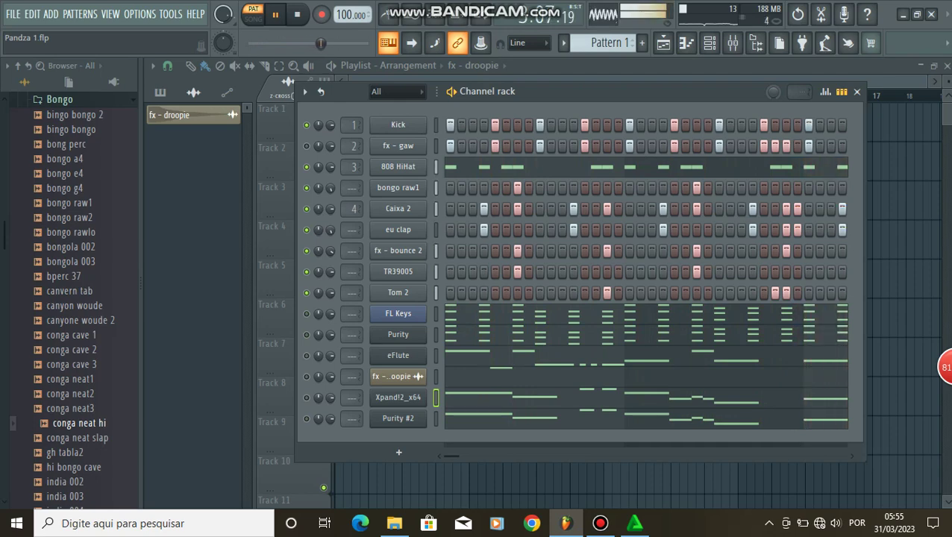
pyautogui.press('space')
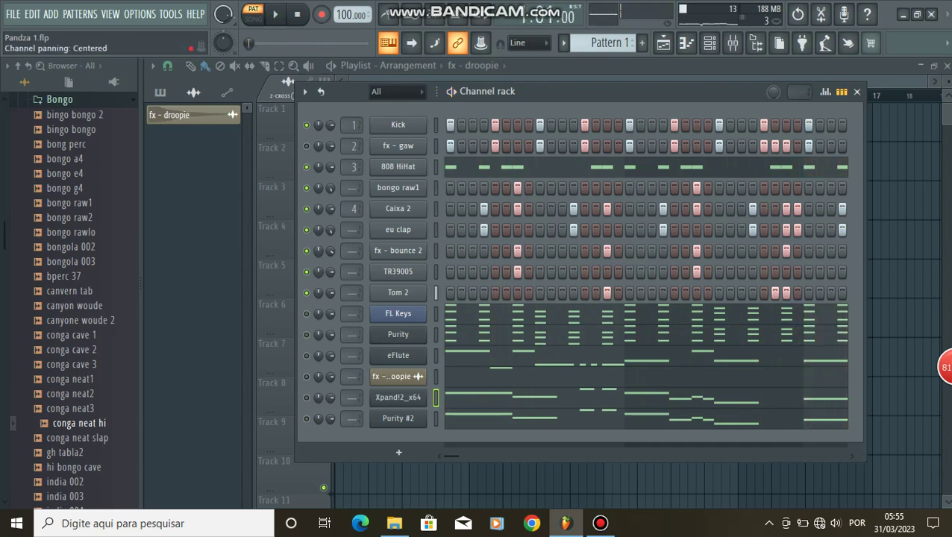
# Step: View the fx - bounce 2 channel's sample settings, close them and play Pattern 1 again
pyautogui.click(397, 249)
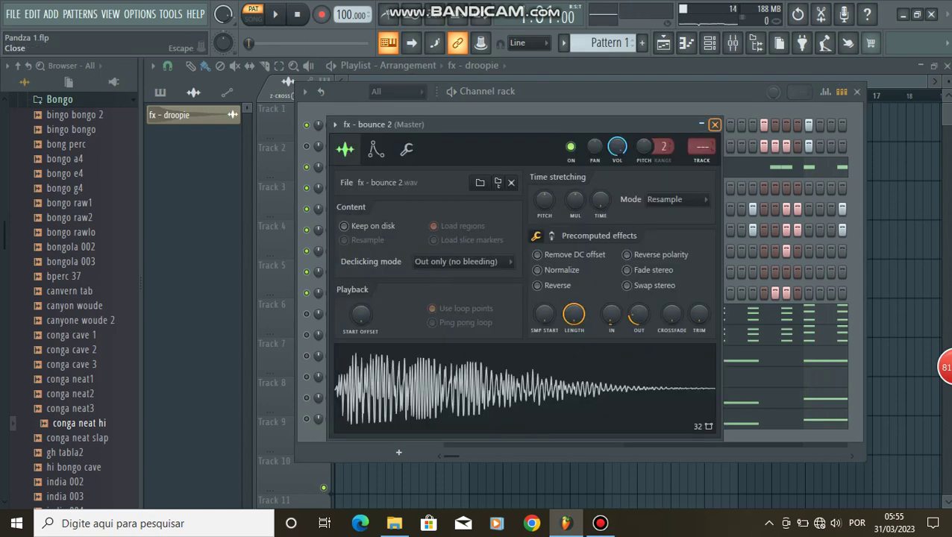
pyautogui.click(714, 124)
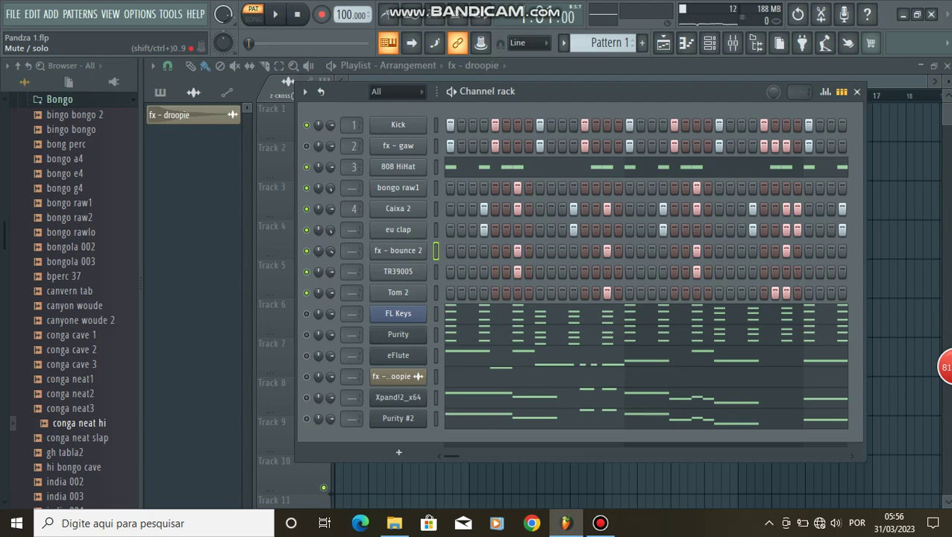
pyautogui.press('space')
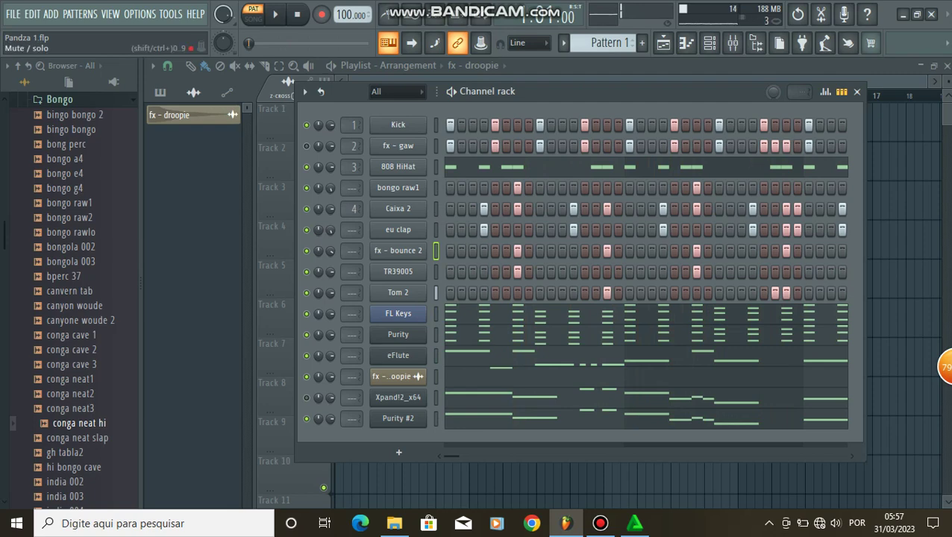
# Step: Solo the Kick channel and examine its sample settings while auditioning the kick on its own
pyautogui.rightClick(306, 125)
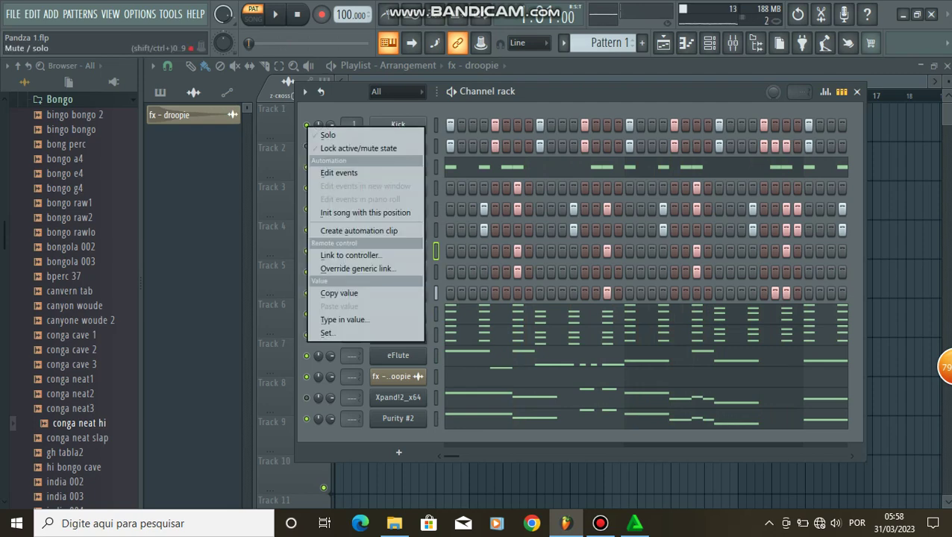
pyautogui.click(320, 134)
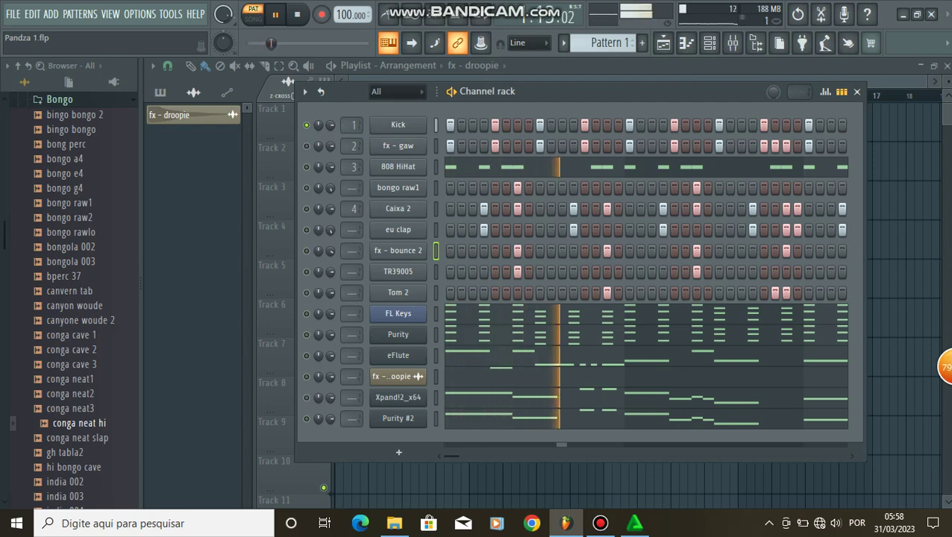
pyautogui.click(398, 125)
pyautogui.press('space')
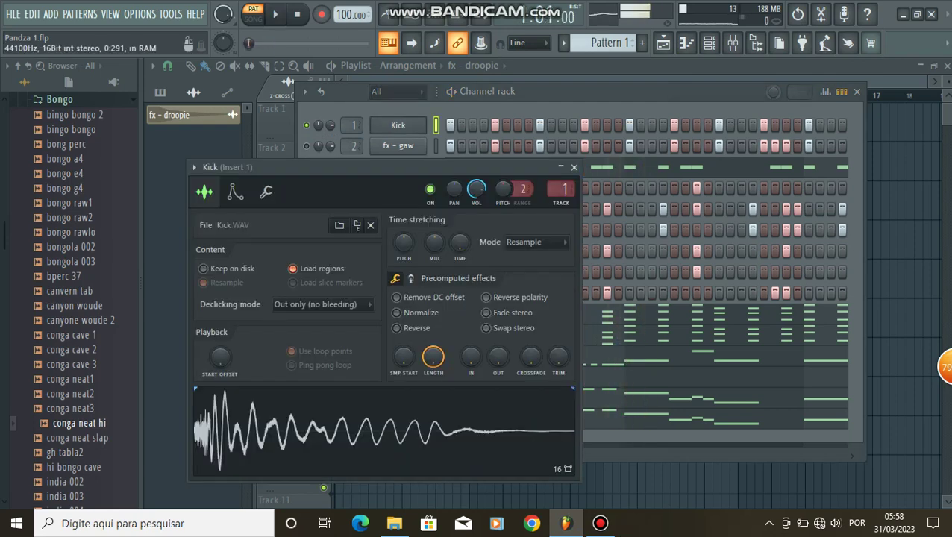
pyautogui.press('space')
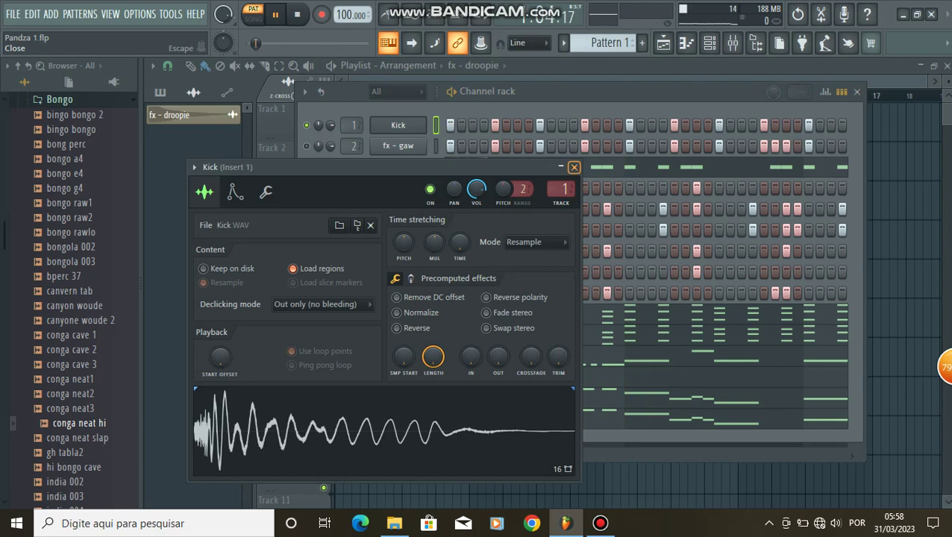
pyautogui.click(573, 168)
# Step: Examine the Kick channel's notes around C5 in the piano roll during playback, then close the piano roll
pyautogui.rightClick(422, 125)
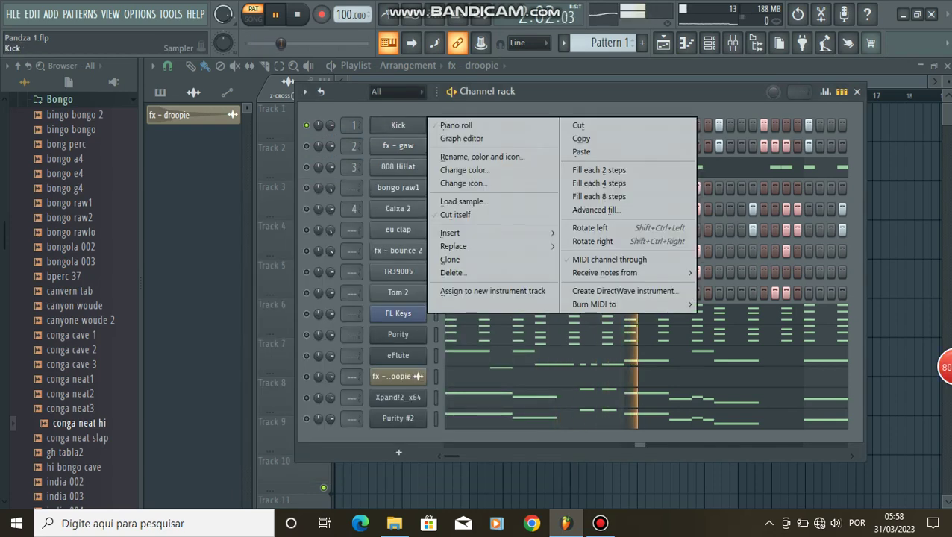
pyautogui.click(448, 125)
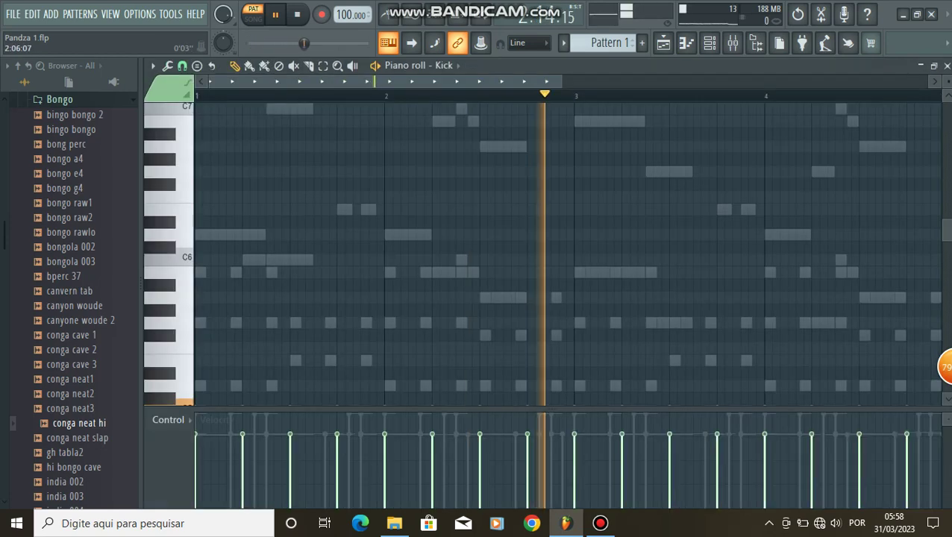
pyautogui.scroll(-8, 567, 254)
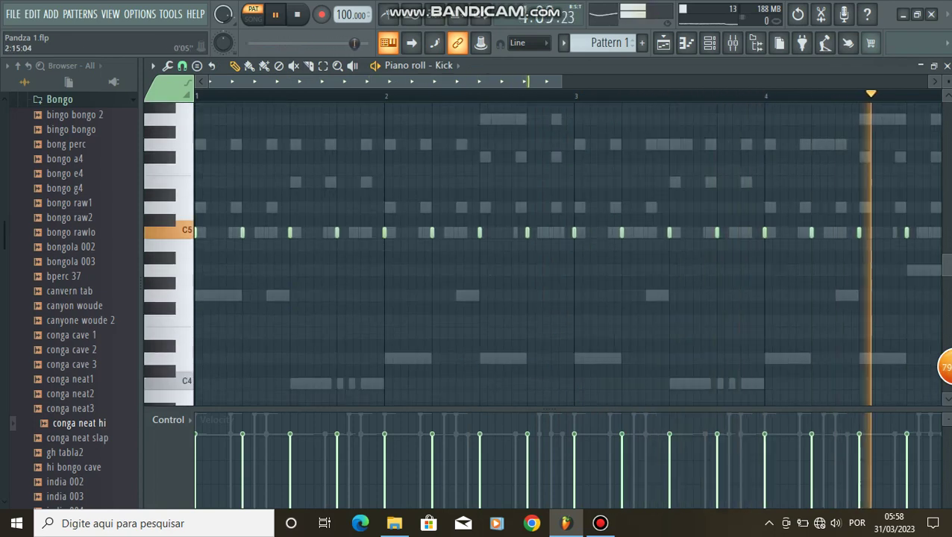
pyautogui.scroll(-2, 553, 254)
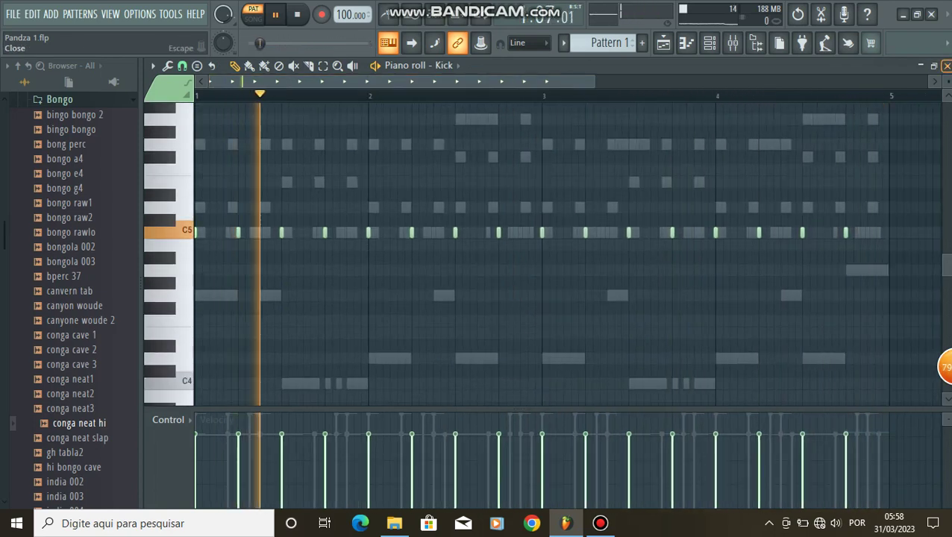
pyautogui.click(947, 66)
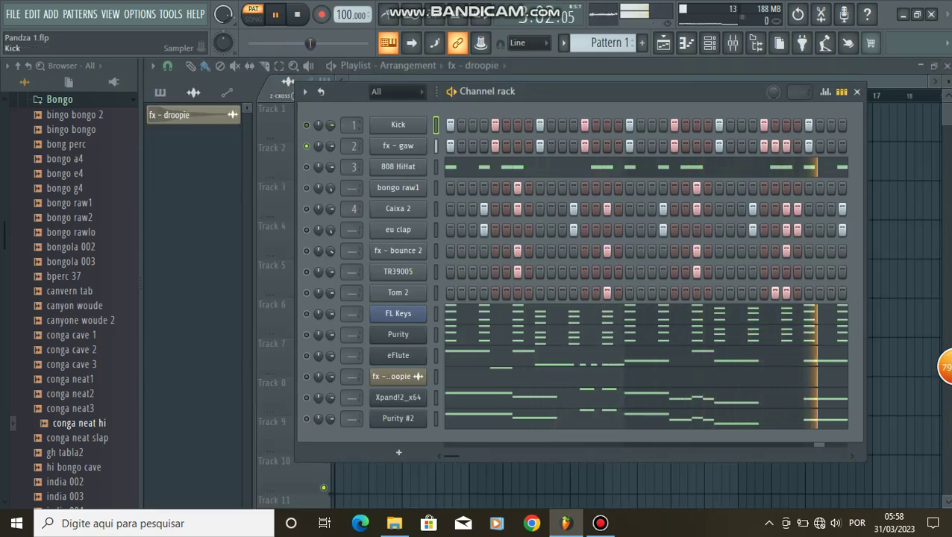
# Step: Examine the fx - gaw channel's sample settings and the soloed 808 HiHat notes in the piano roll
pyautogui.click(398, 146)
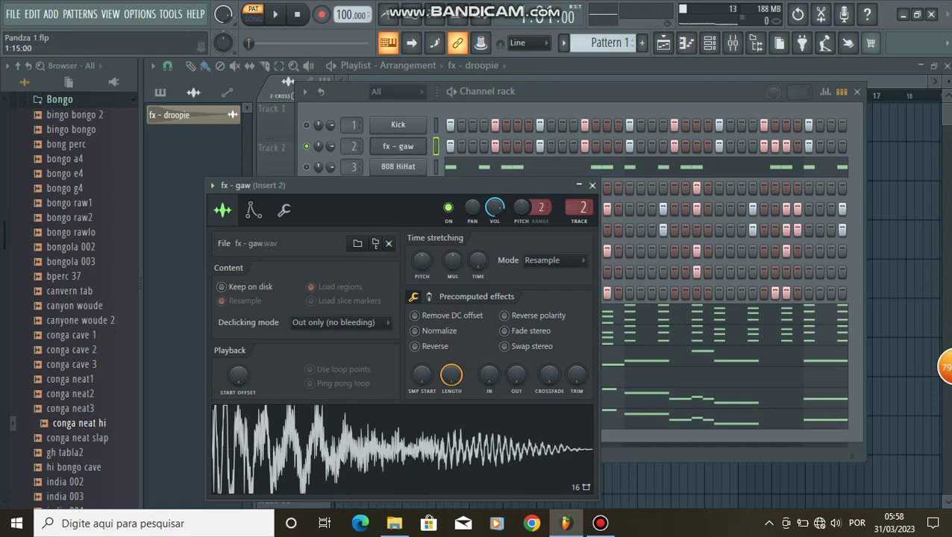
pyautogui.click(592, 185)
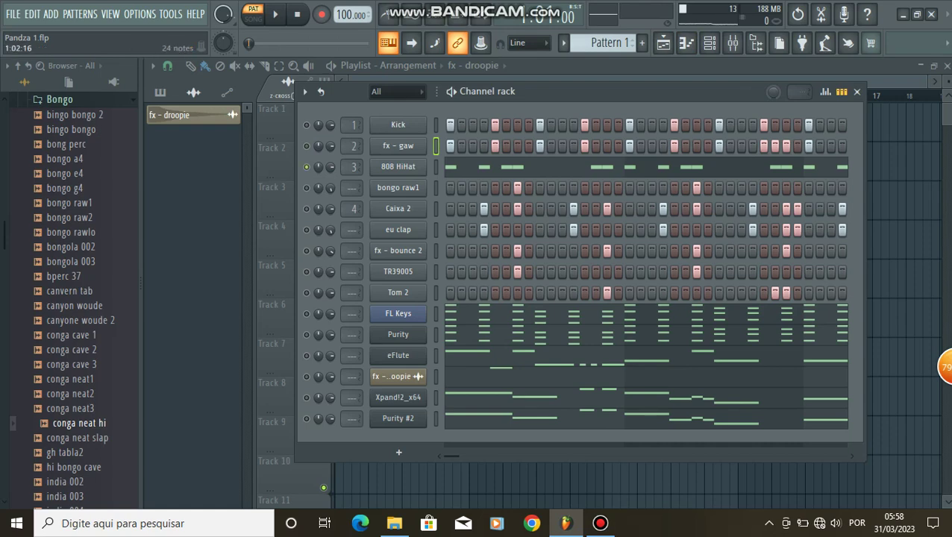
pyautogui.click(464, 167)
pyautogui.press('space')
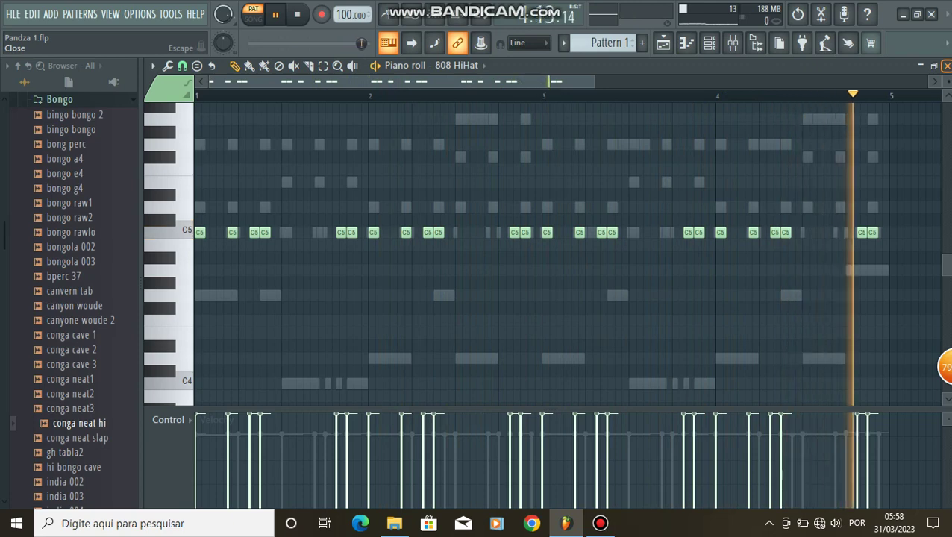
pyautogui.click(946, 66)
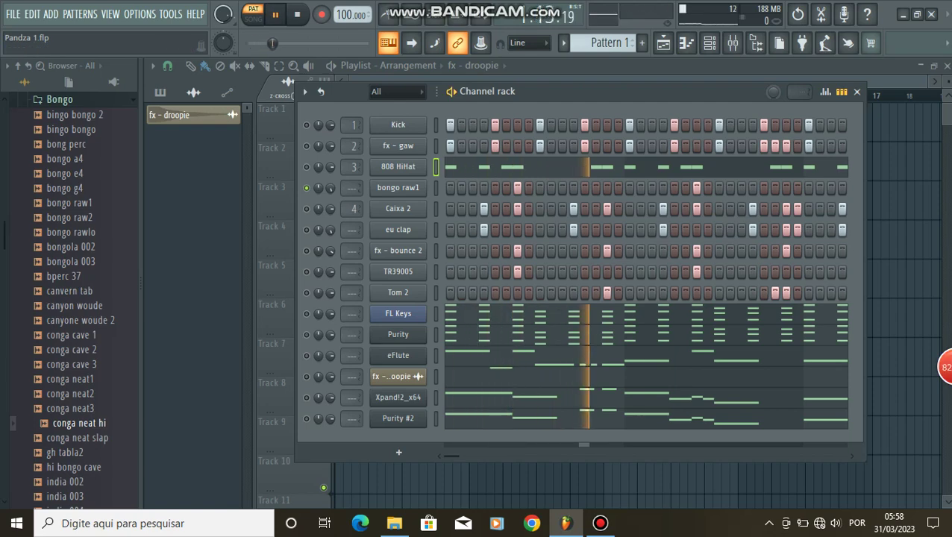
# Step: Examine the soloed bongo raw1 channel's notes in the piano roll during playback
pyautogui.rightClick(423, 187)
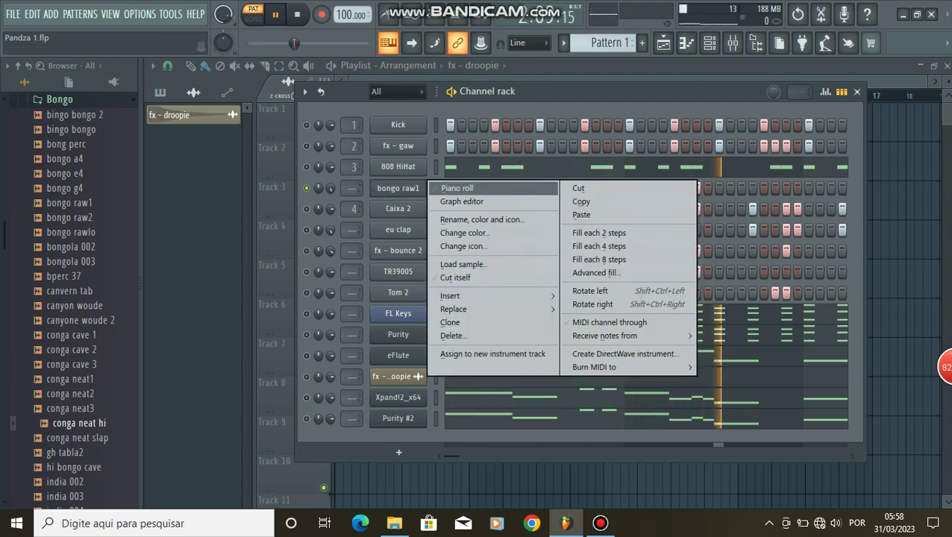
pyautogui.click(457, 188)
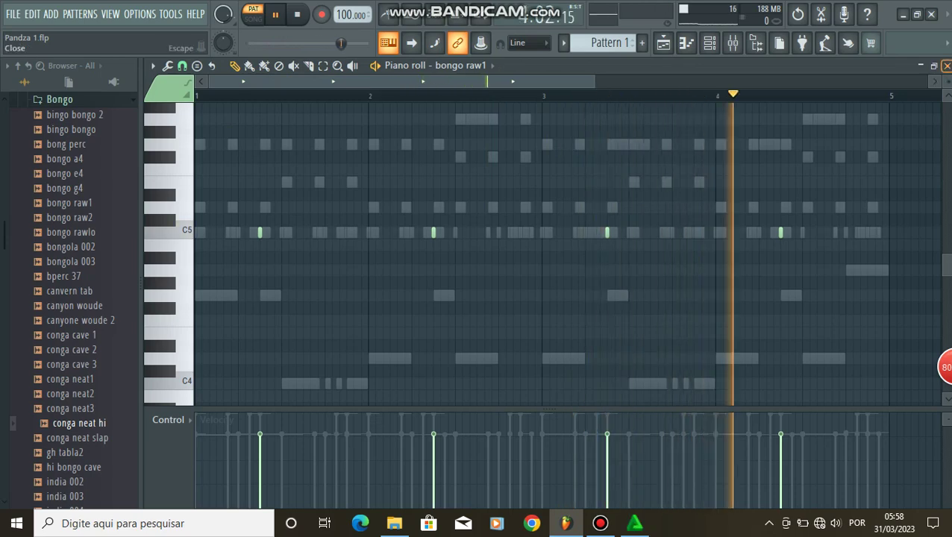
pyautogui.click(946, 65)
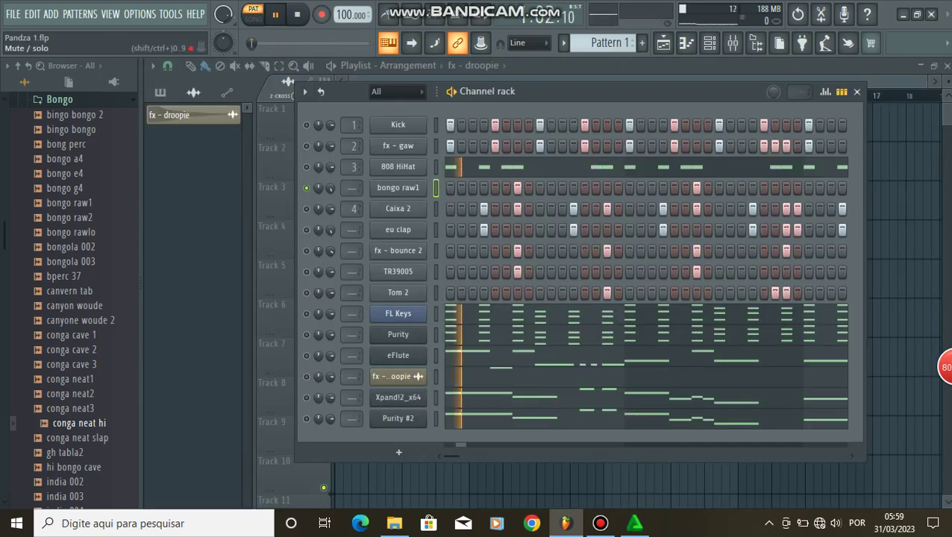
# Step: Examine the soloed Caixa 2 channel's notes in the piano roll during playback
pyautogui.rightClick(421, 209)
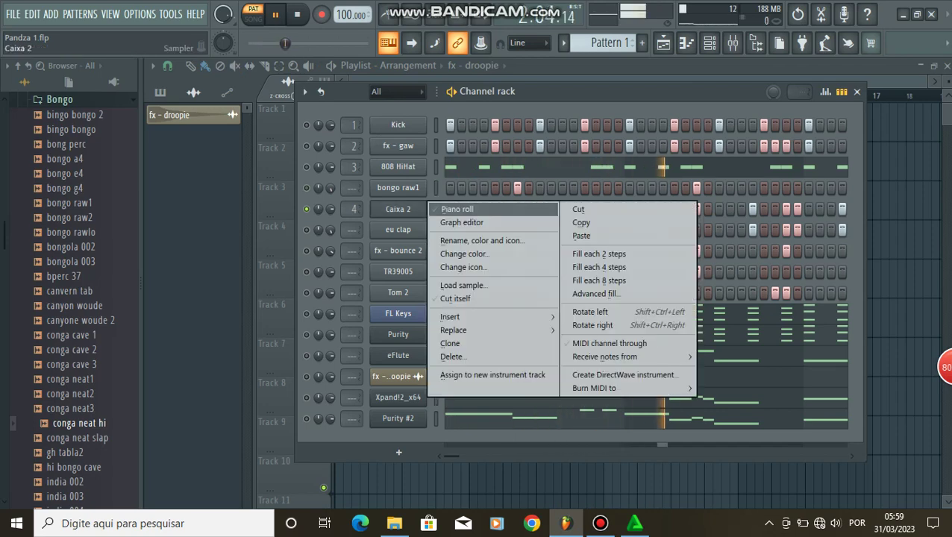
pyautogui.click(456, 209)
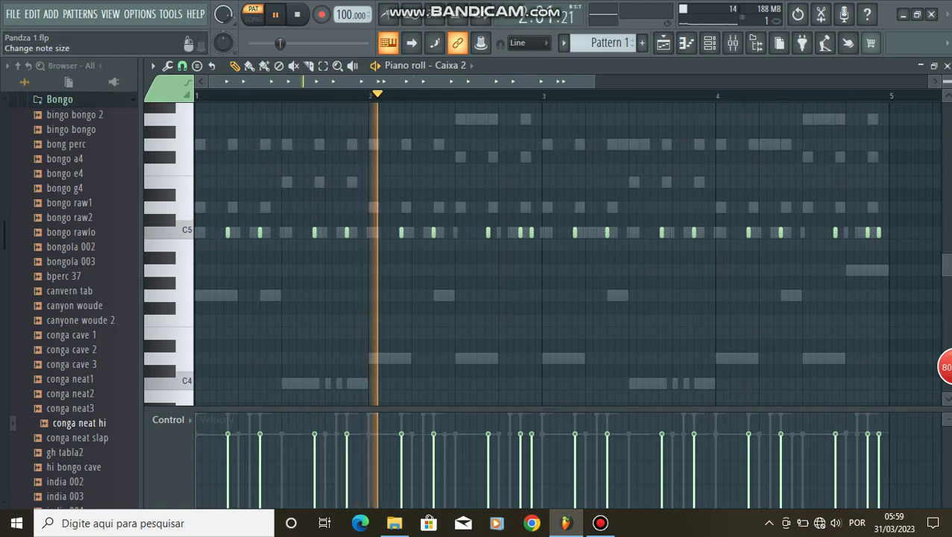
pyautogui.click(946, 65)
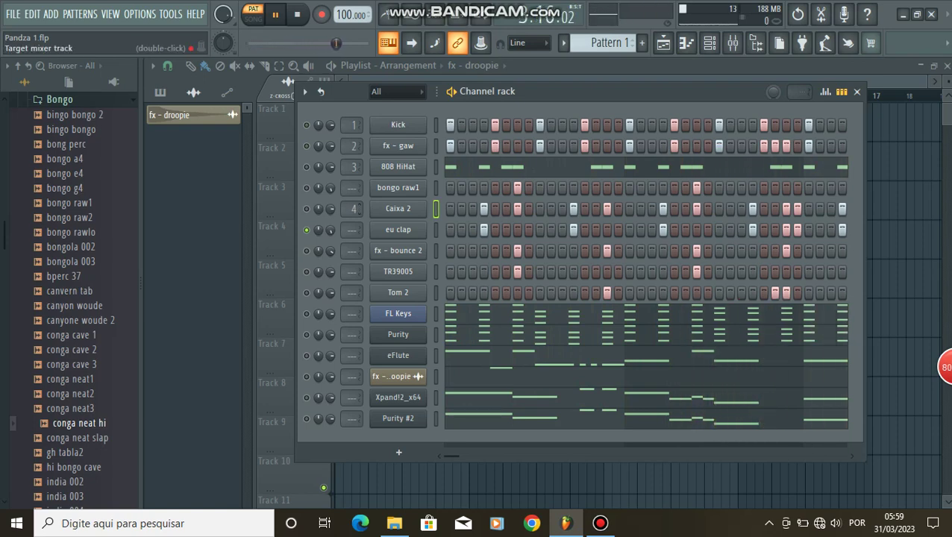
# Step: Examine the soloed eu clap channel's notes in the piano roll during playback
pyautogui.rightClick(425, 227)
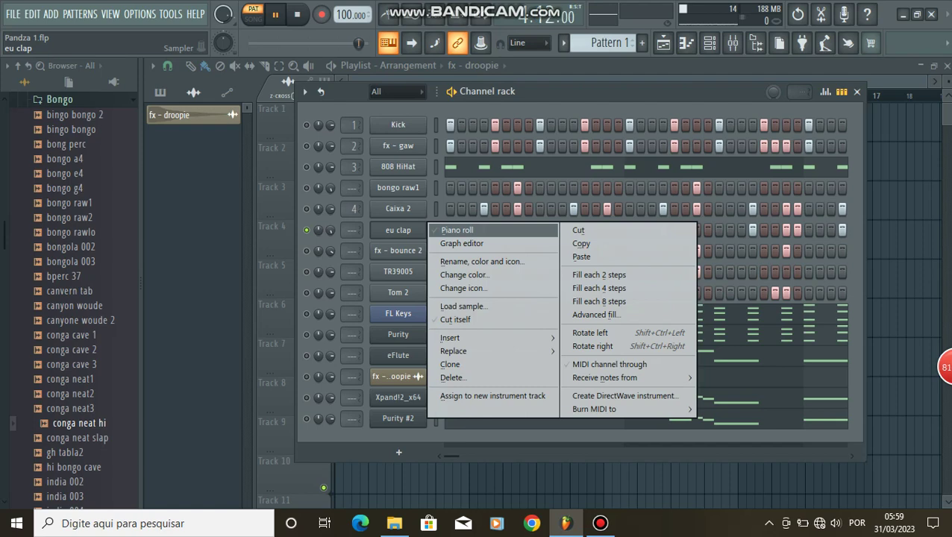
pyautogui.click(455, 230)
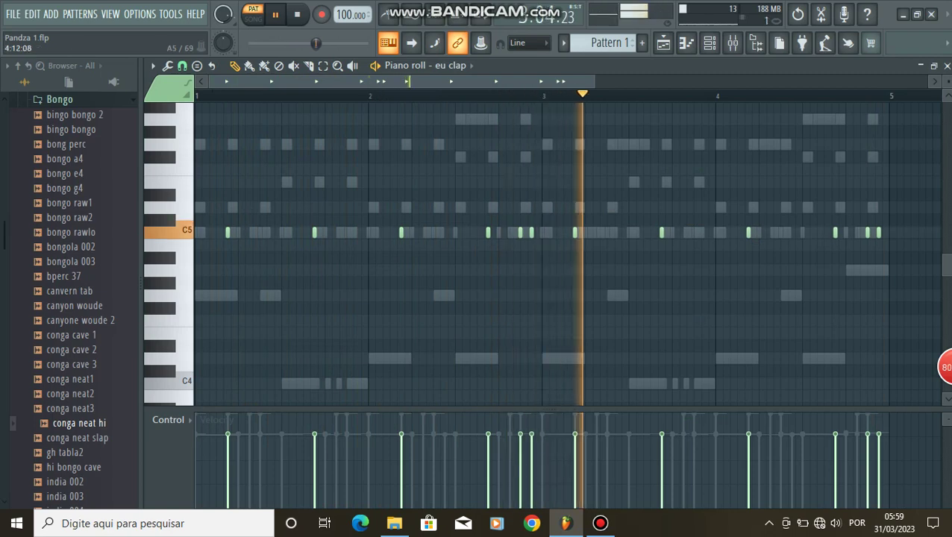
pyautogui.click(947, 65)
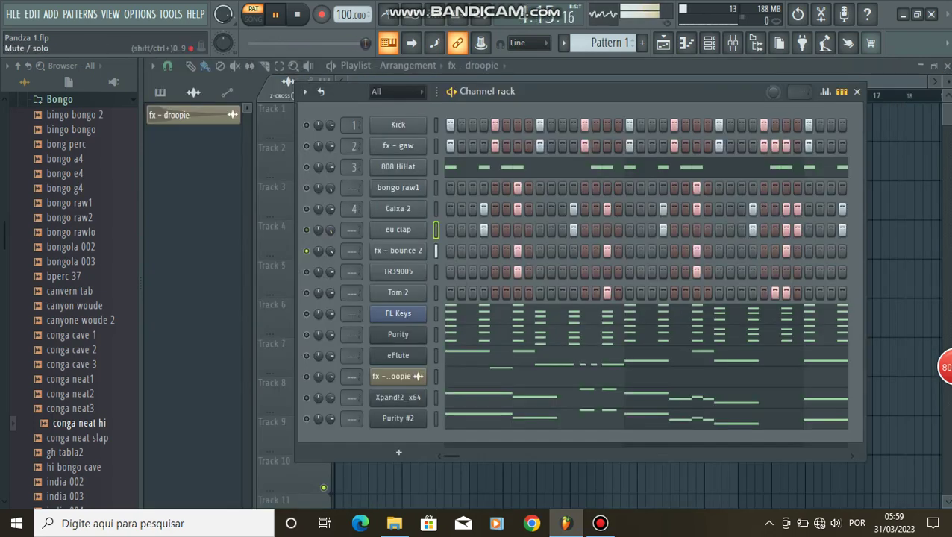
# Step: Examine the soloed fx - bounce 2 channel's notes in the piano roll and its sample settings
pyautogui.rightClick(424, 247)
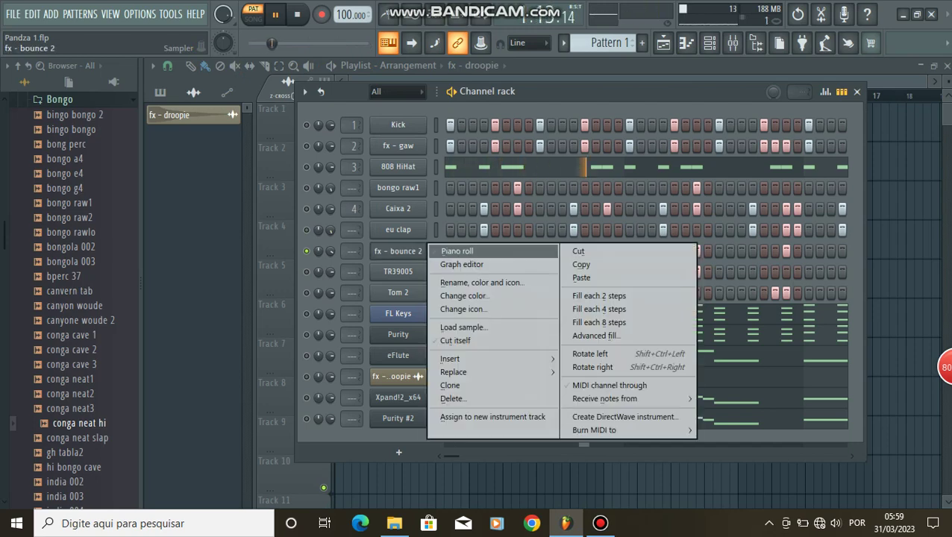
pyautogui.click(457, 250)
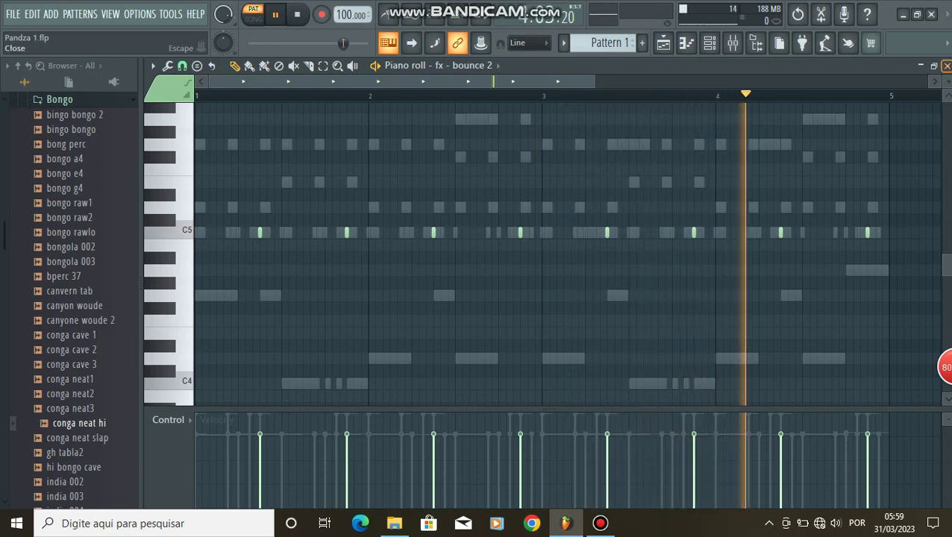
pyautogui.click(946, 65)
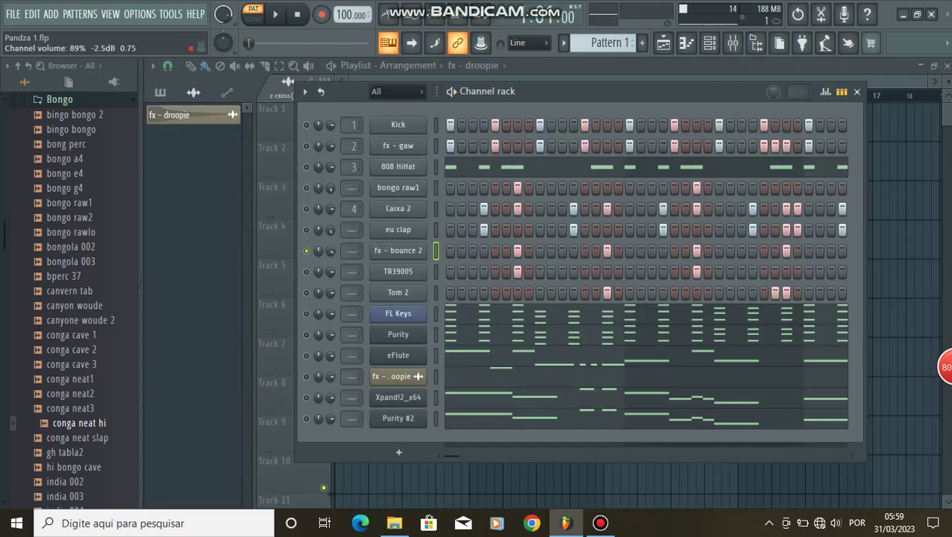
pyautogui.click(398, 250)
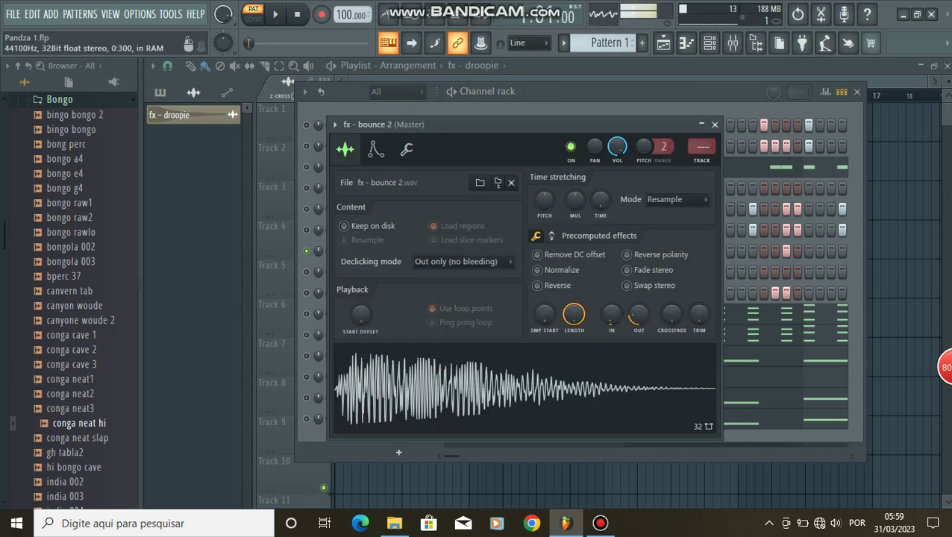
pyautogui.click(714, 125)
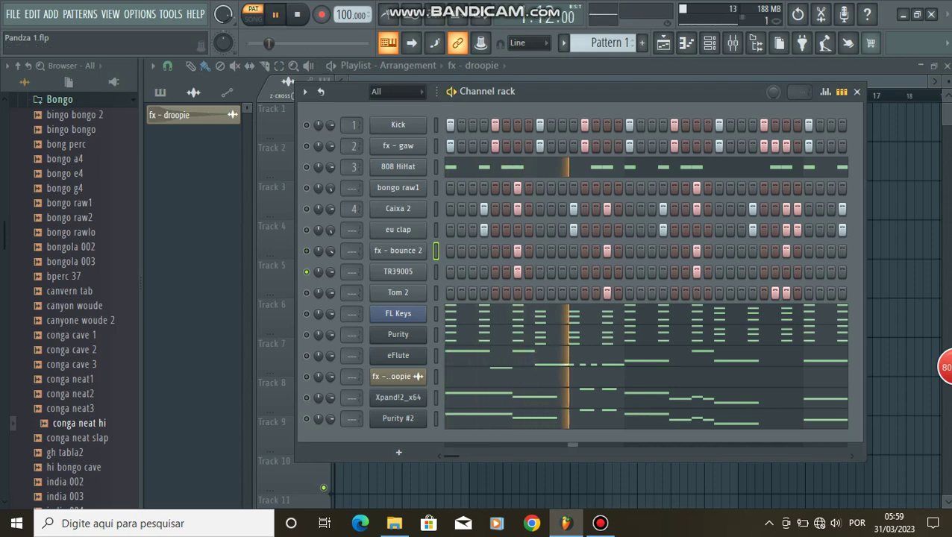
# Step: Examine the soloed TR39005 channel's notes in the piano roll during playback and its sample settings
pyautogui.rightClick(423, 272)
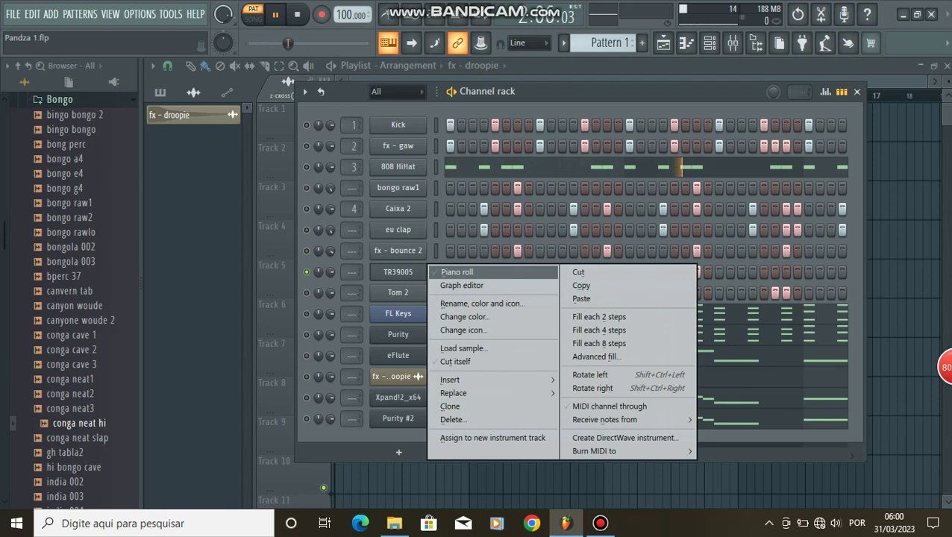
pyautogui.click(457, 271)
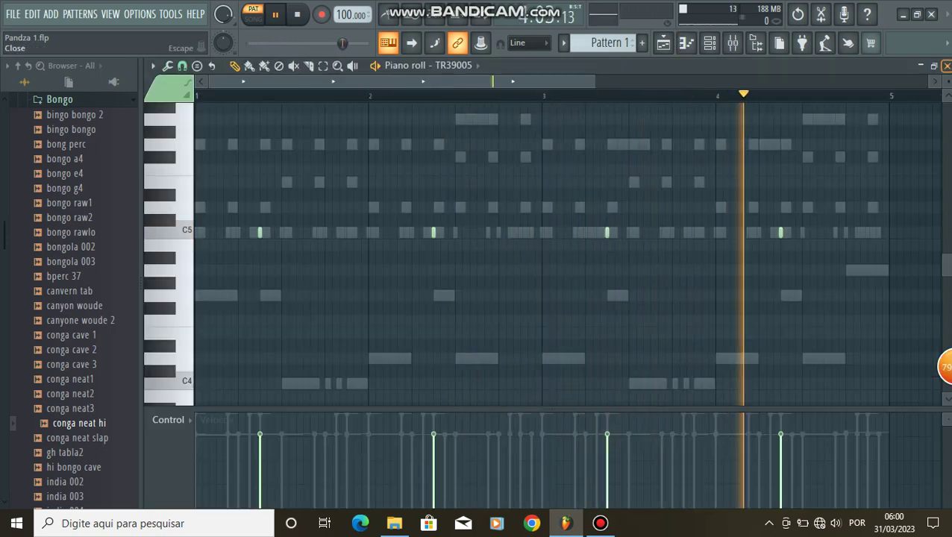
pyautogui.click(946, 66)
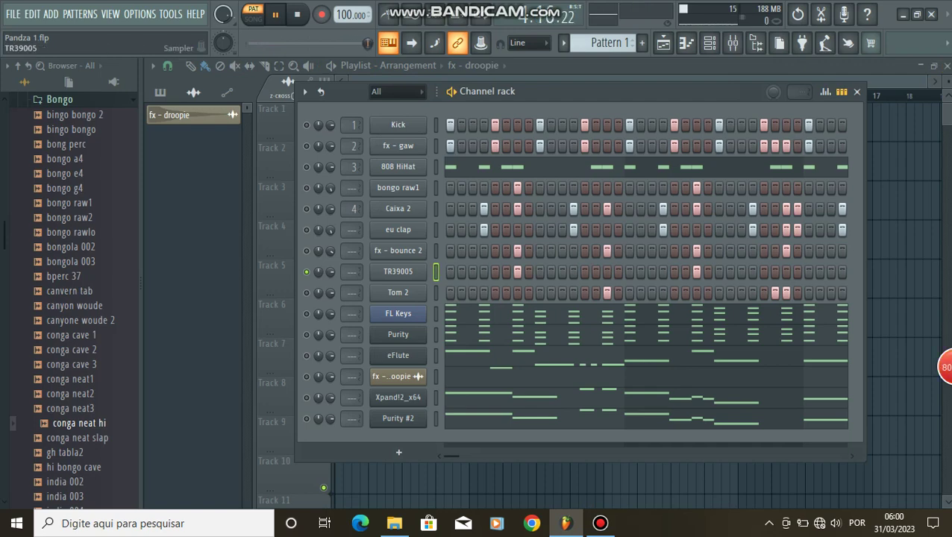
pyautogui.click(398, 272)
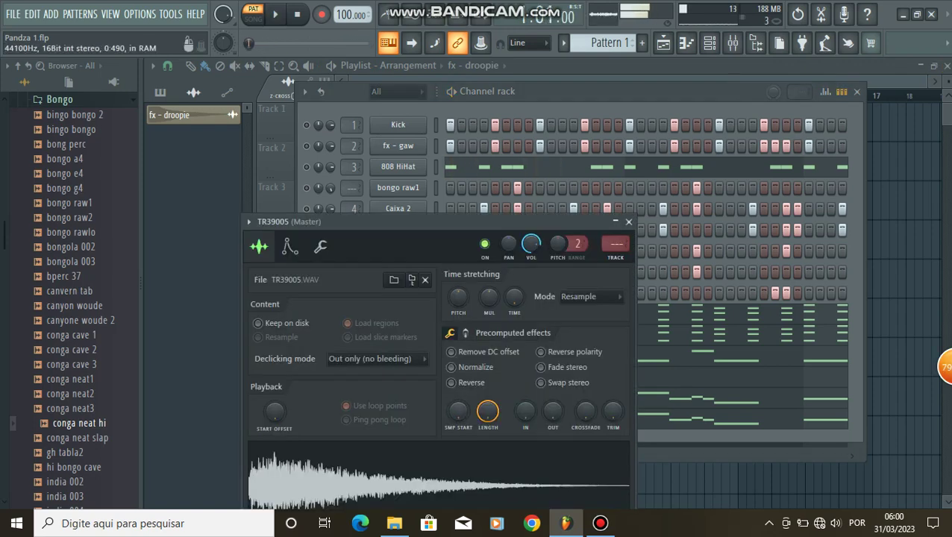
pyautogui.click(628, 221)
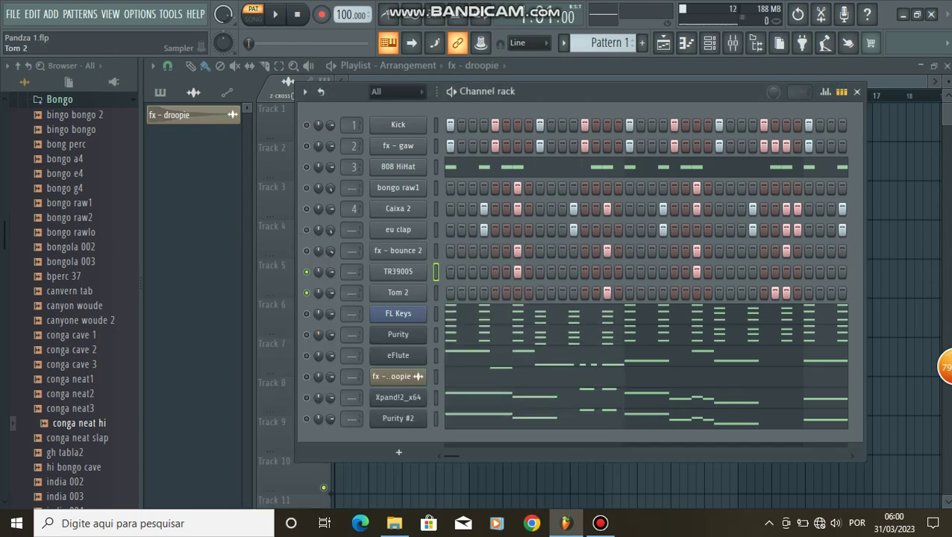
# Step: Examine the Tom 2 channel's sample settings and its notes in the piano roll during playback
pyautogui.click(397, 292)
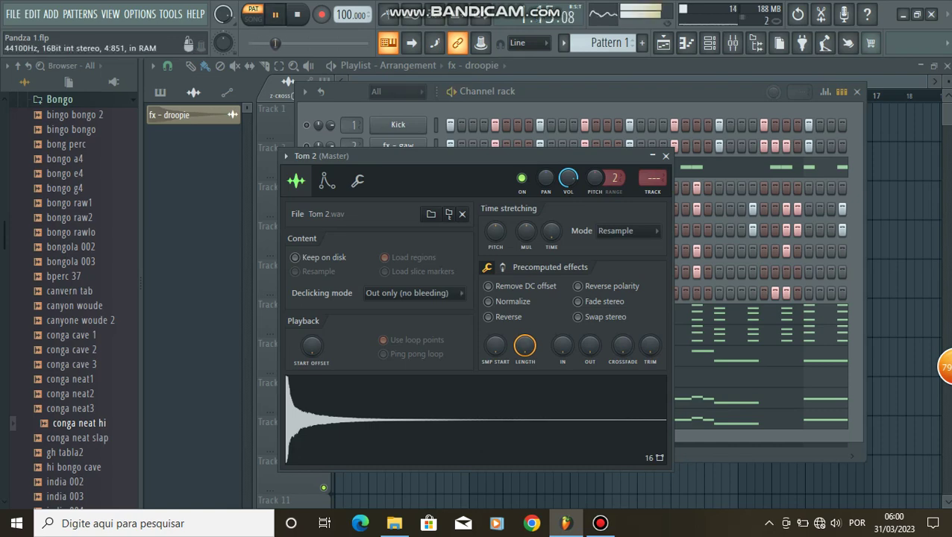
pyautogui.click(666, 156)
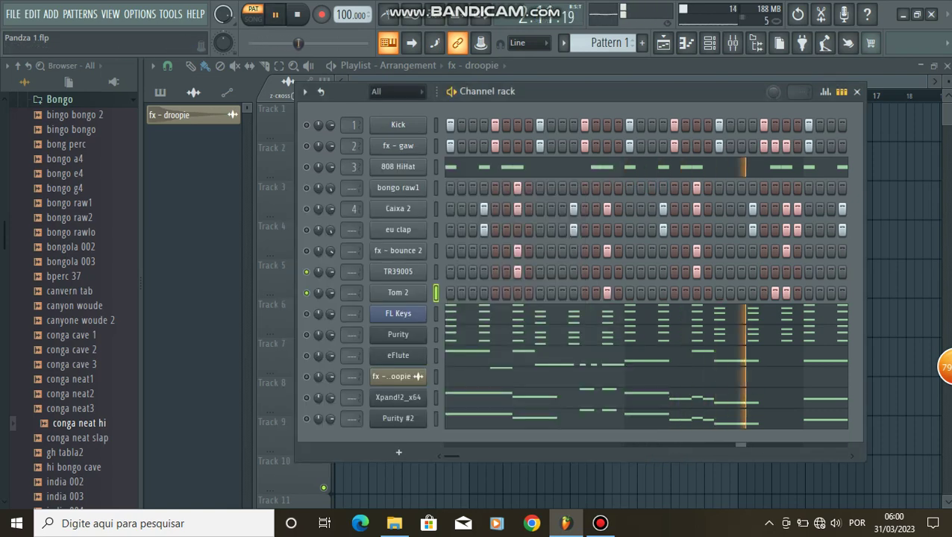
pyautogui.rightClick(426, 291)
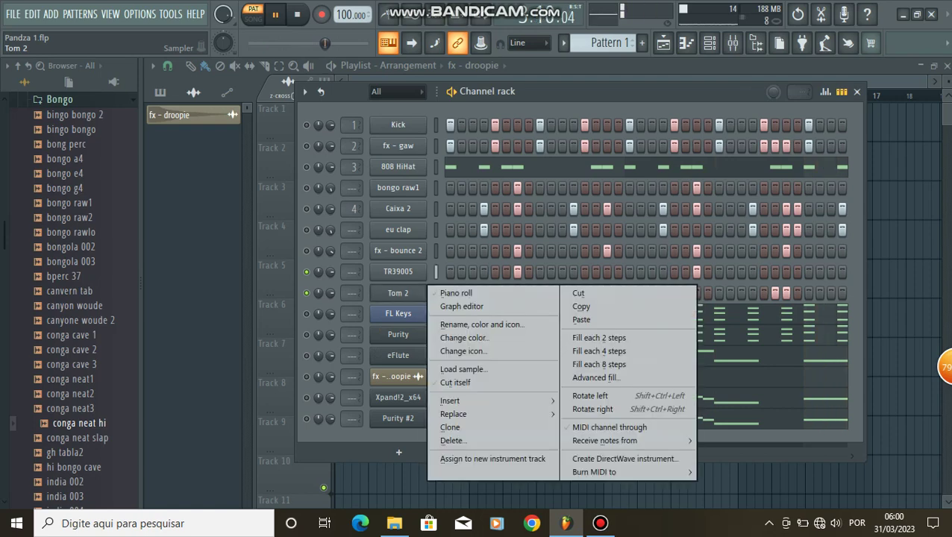
pyautogui.click(455, 293)
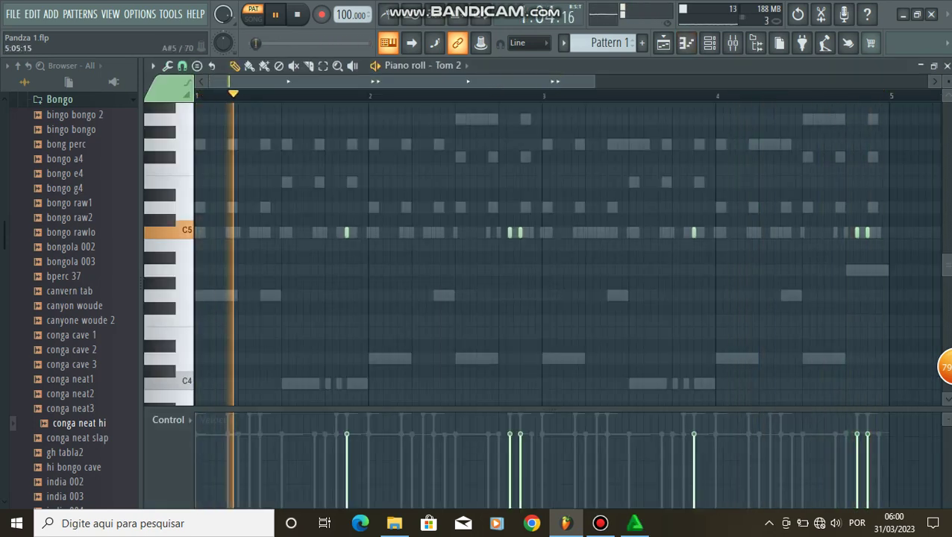
pyautogui.click(947, 66)
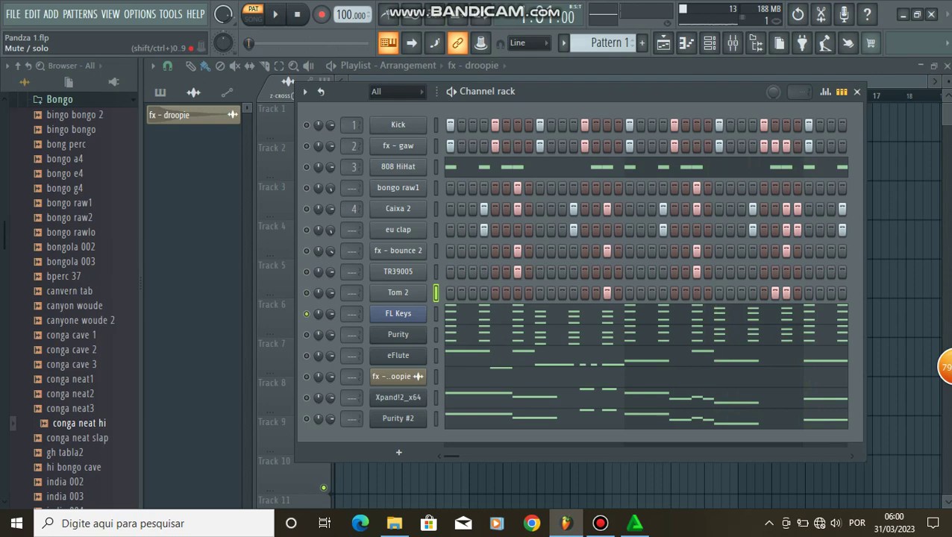
# Step: Play and examine the soloed FL Keys channel's chords in the piano roll, shifting them down a semitone and back up
pyautogui.click(456, 308)
pyautogui.press('space')
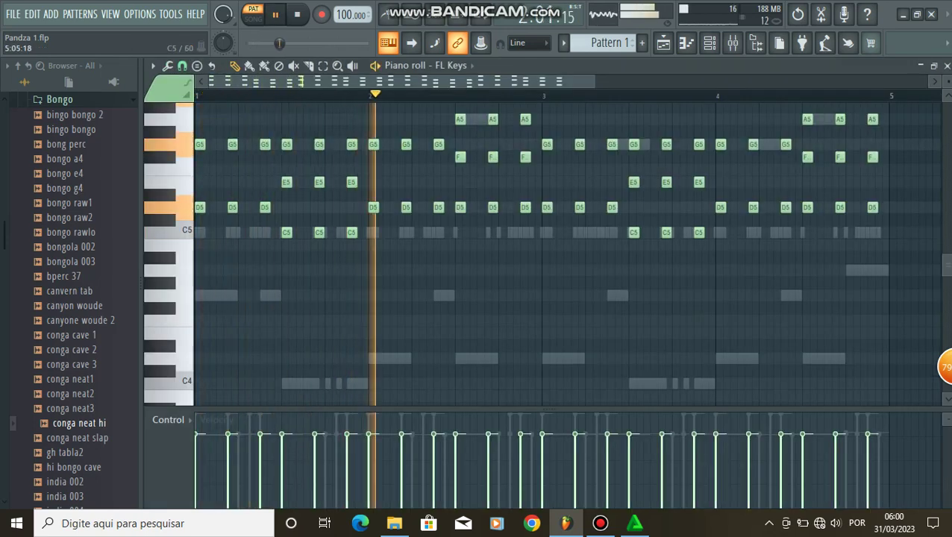
pyautogui.scroll(2, 543, 253)
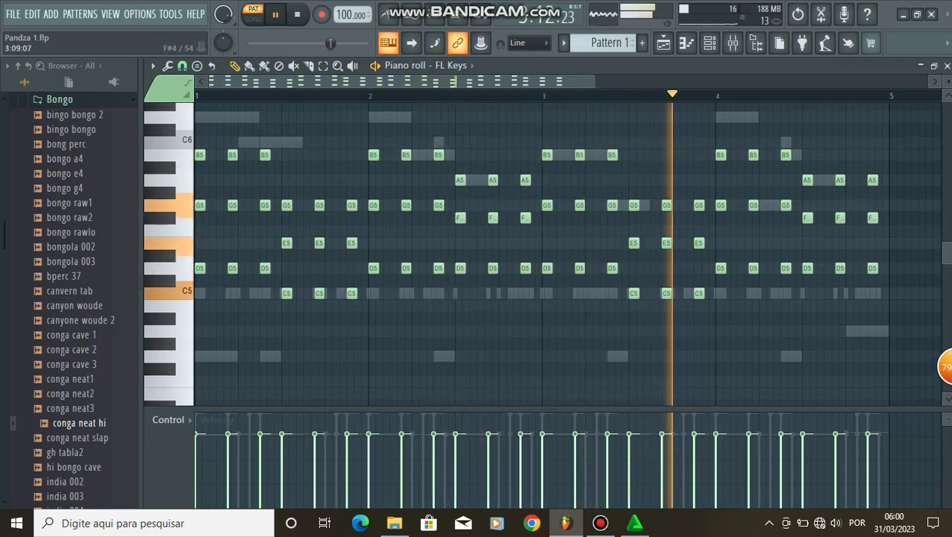
pyautogui.hotkey('shift', 'Down')
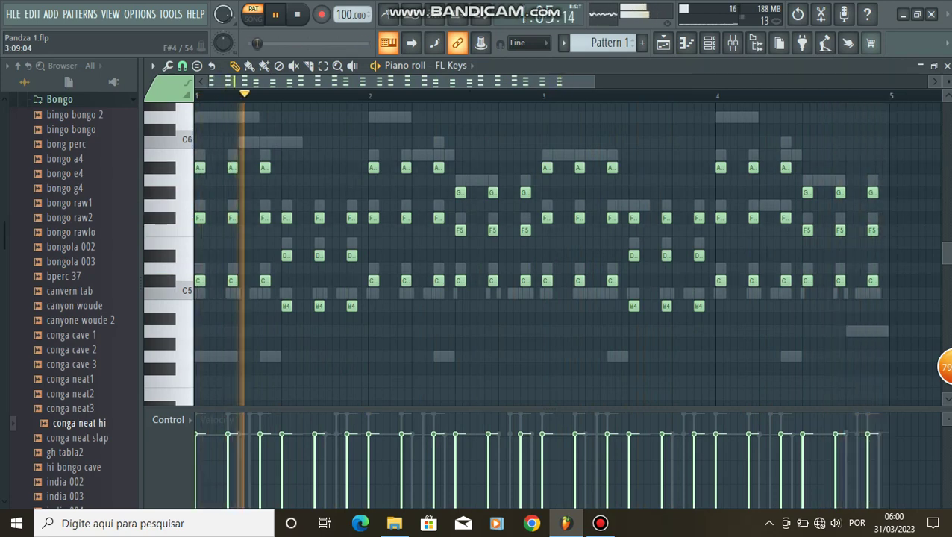
pyautogui.hotkey('shift', 'Up')
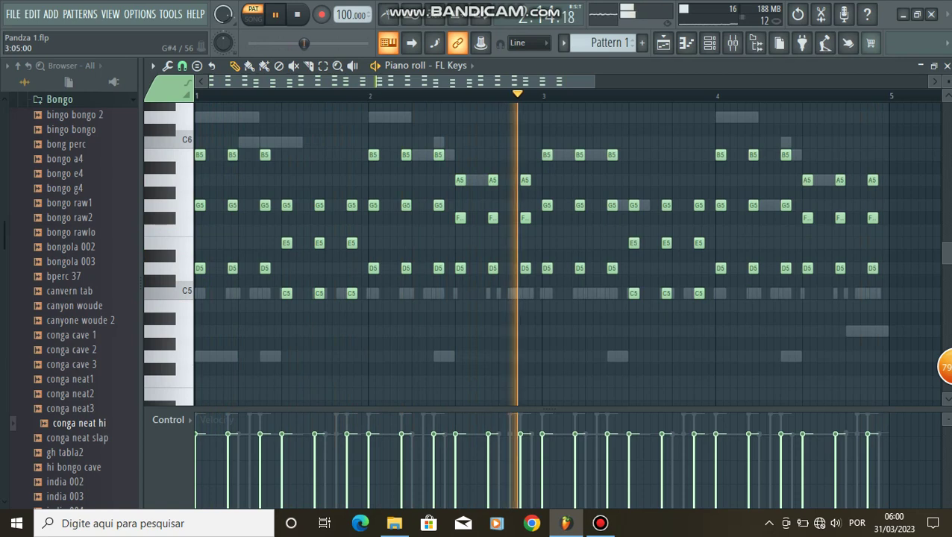
pyautogui.click(948, 65)
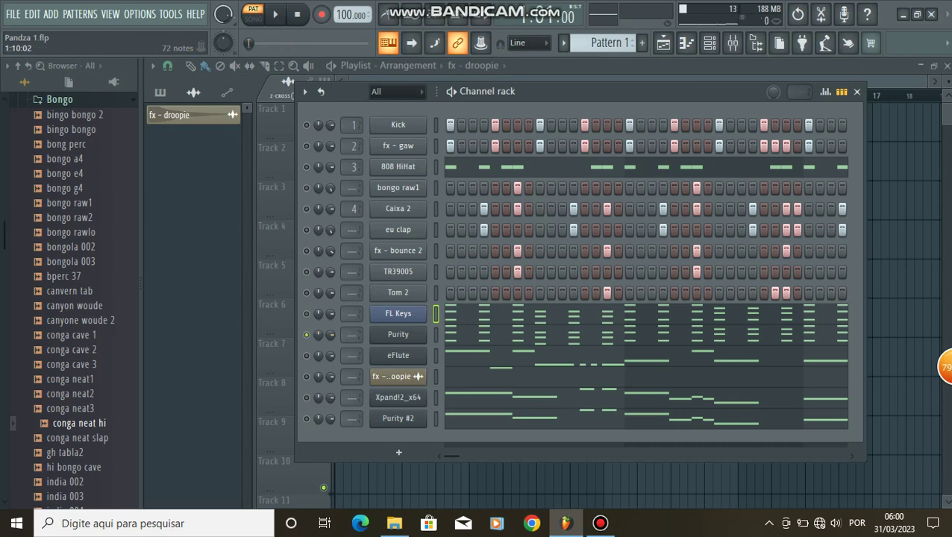
# Step: Examine the soloed Purity channel's chord notes in the piano roll during playback
pyautogui.click(542, 339)
pyautogui.press('space')
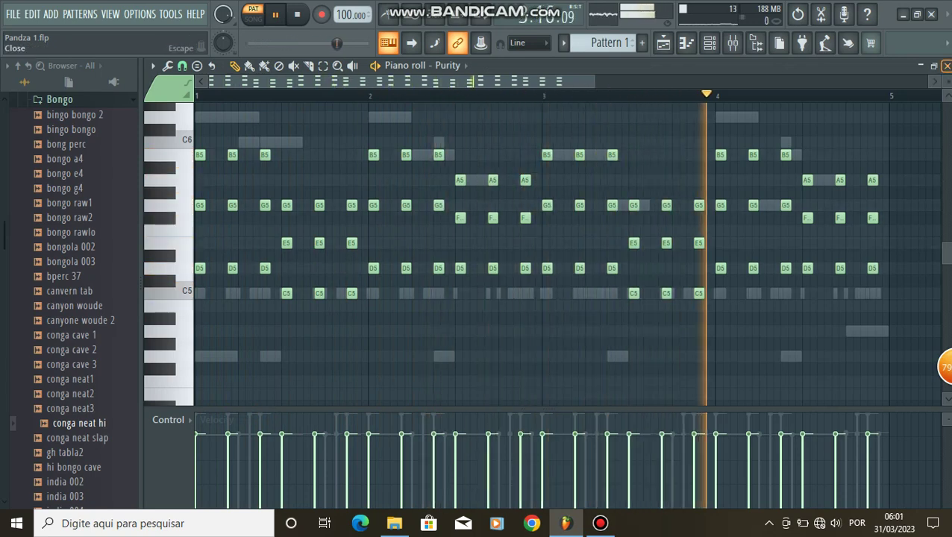
pyautogui.click(946, 66)
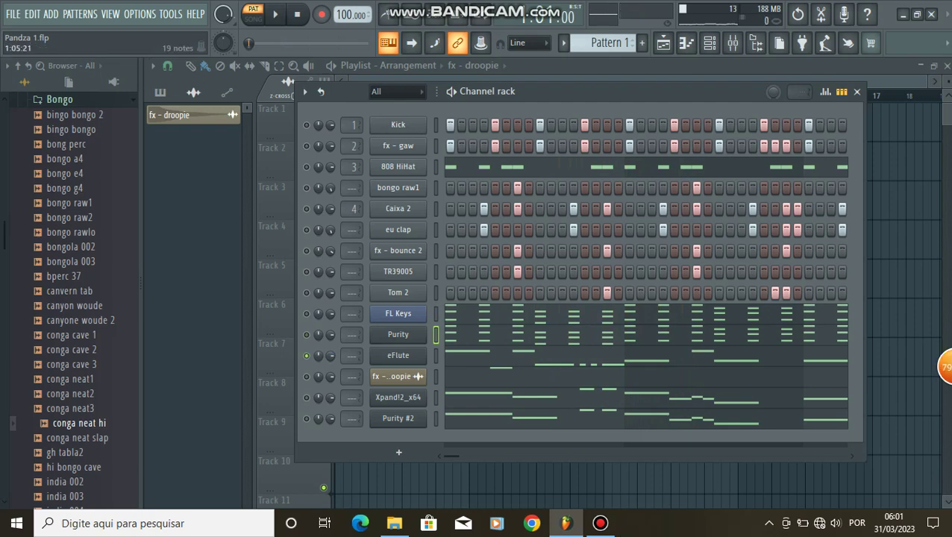
# Step: Examine the soloed eFlute channel's bass notes in the piano roll during playback, with the metronome switched off
pyautogui.press('F7')
pyautogui.press('space')
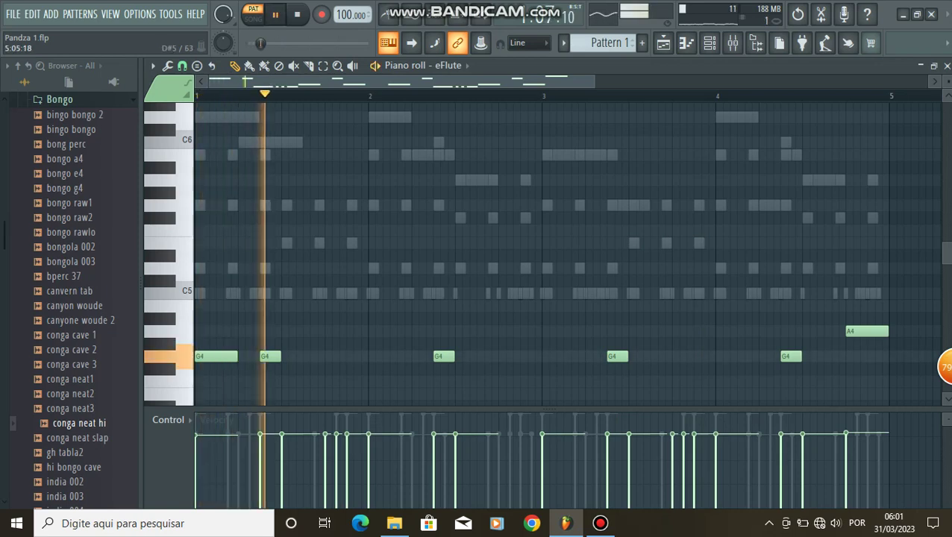
pyautogui.moveTo(947, 253); pyautogui.dragTo(948, 277)
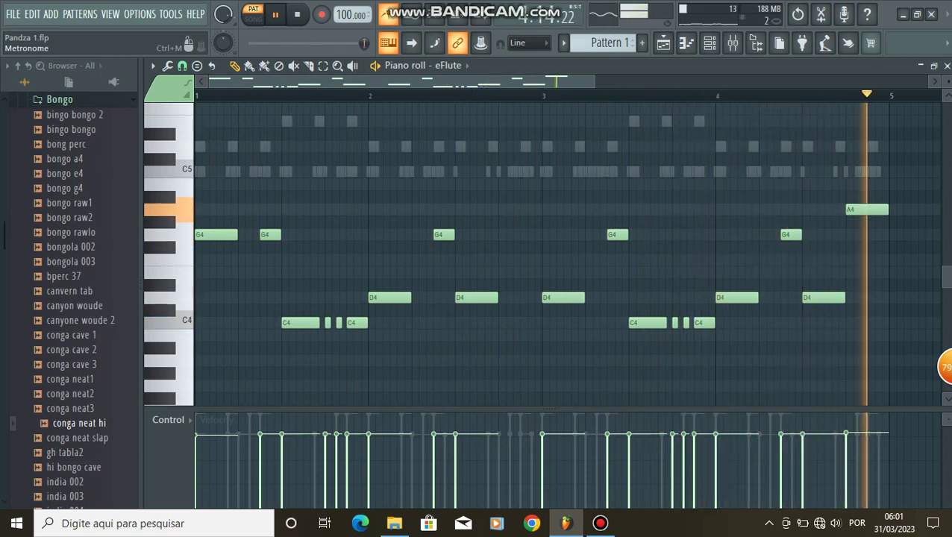
pyautogui.click(388, 14)
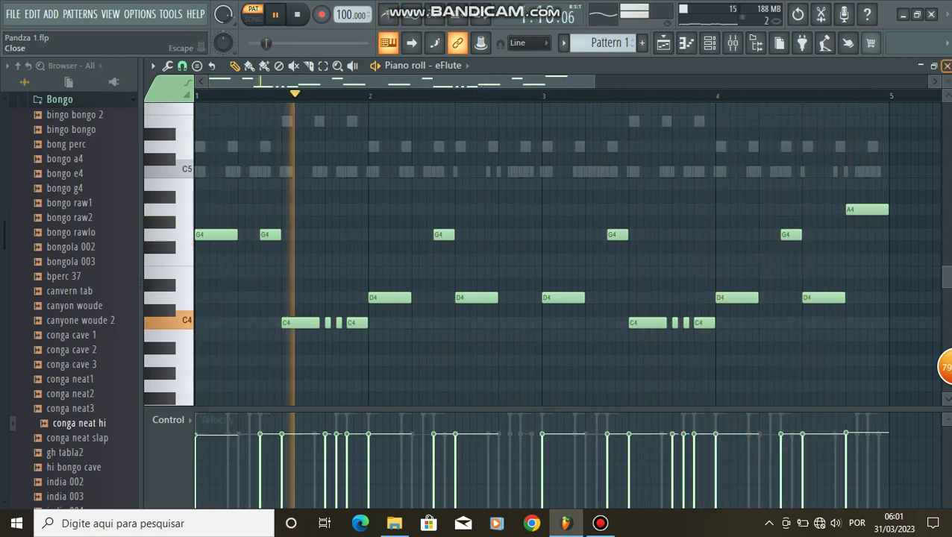
pyautogui.click(946, 66)
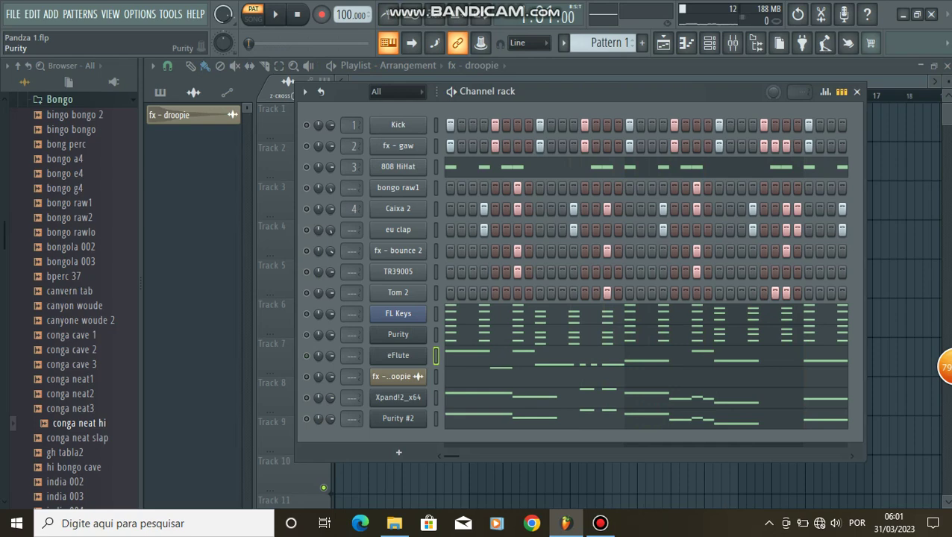
# Step: View the preset selected in the Purity channel's instrument and stop playback
pyautogui.click(398, 334)
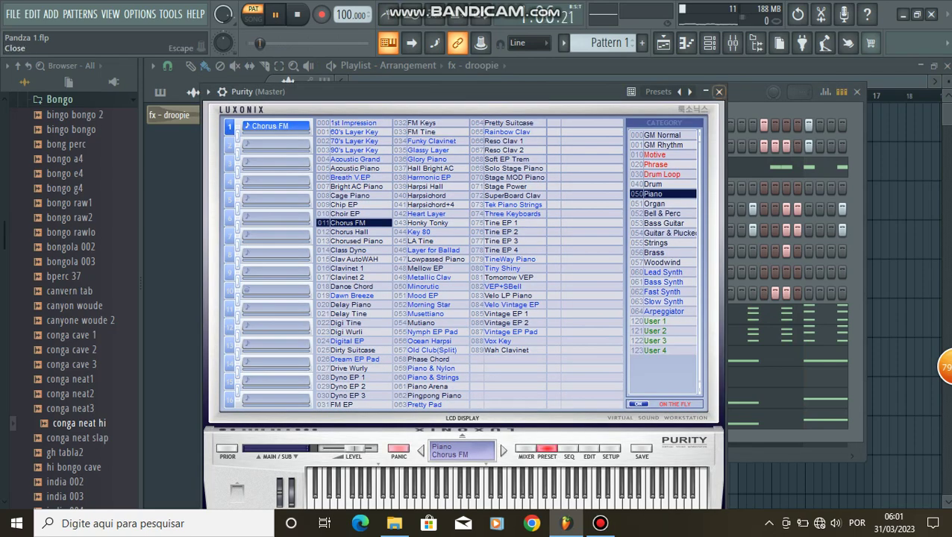
pyautogui.click(718, 91)
pyautogui.press('space')
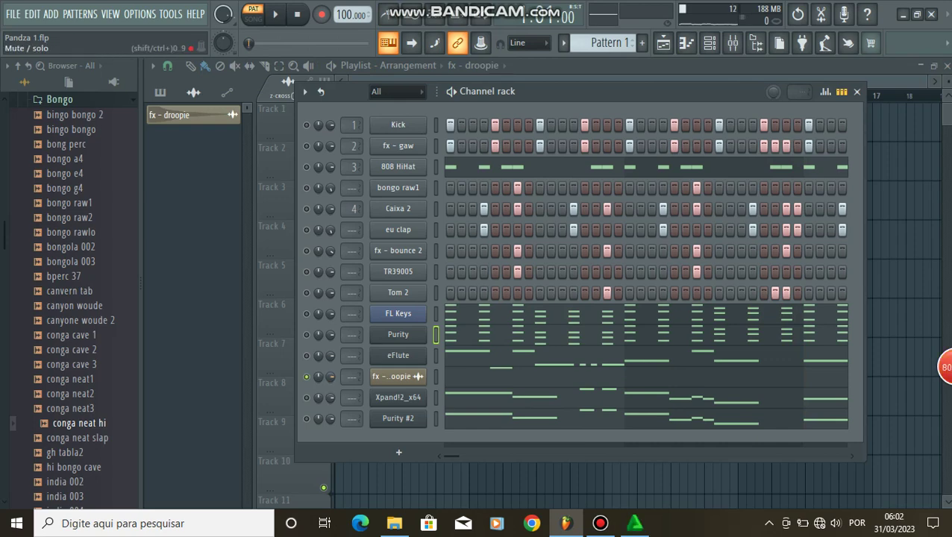
# Step: Examine the soloed fx - droopie channel's notes in the piano roll during playback and its sample settings
pyautogui.press('space')
pyautogui.press('F7')
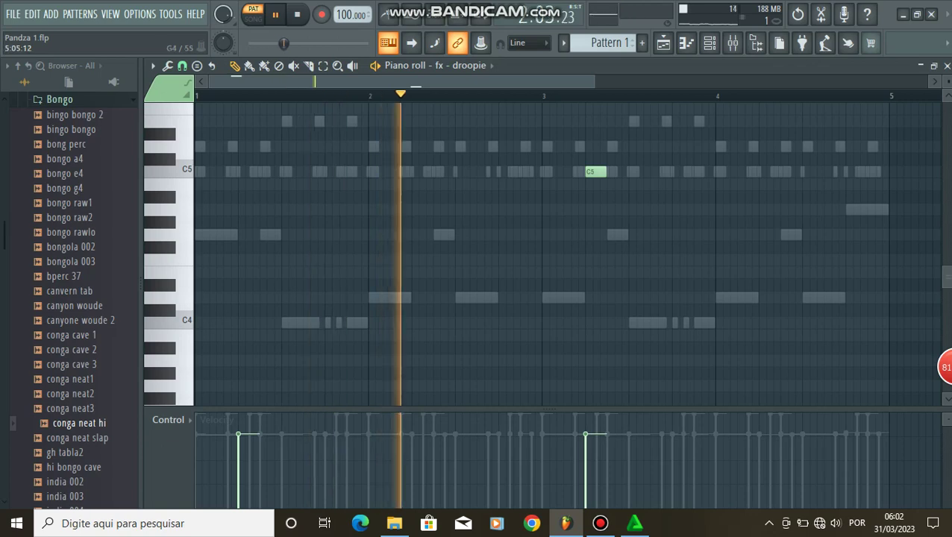
pyautogui.scroll(5, 522, 232)
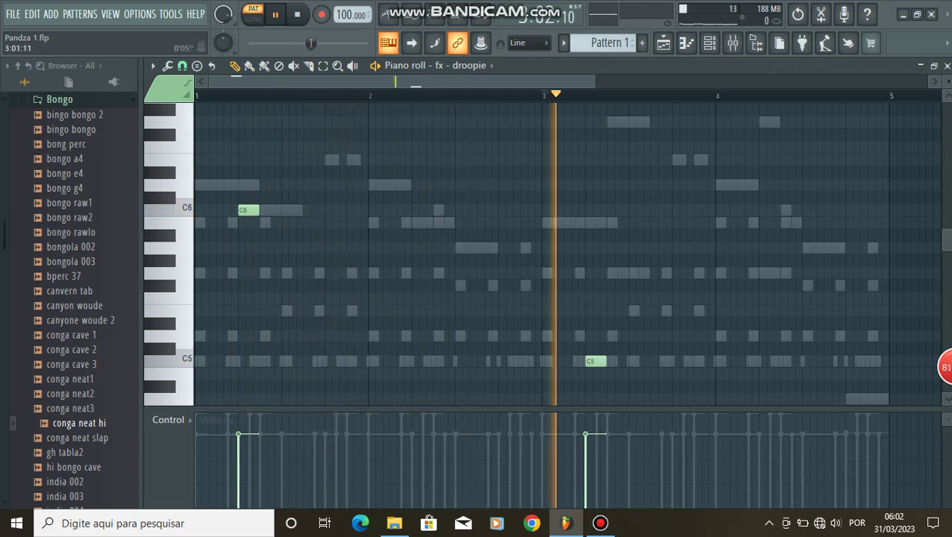
pyautogui.press('space')
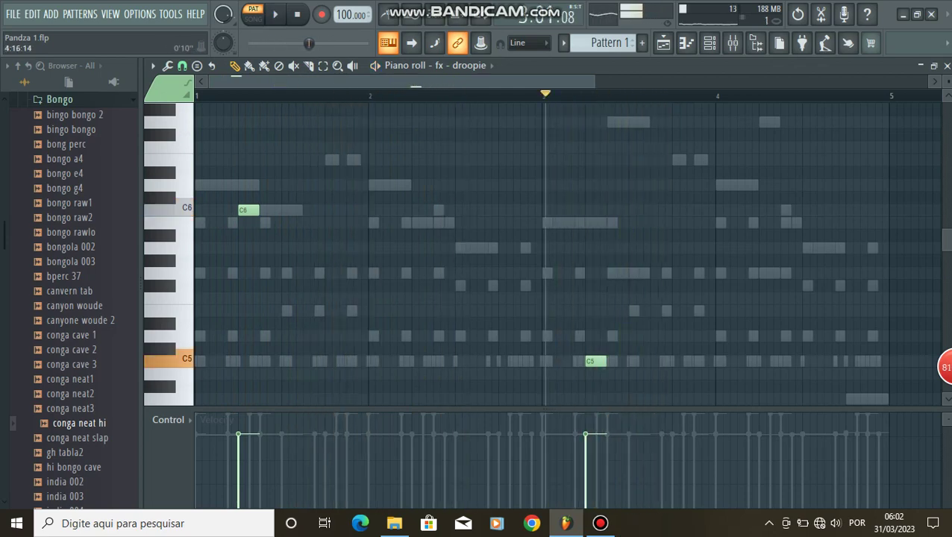
pyautogui.click(946, 65)
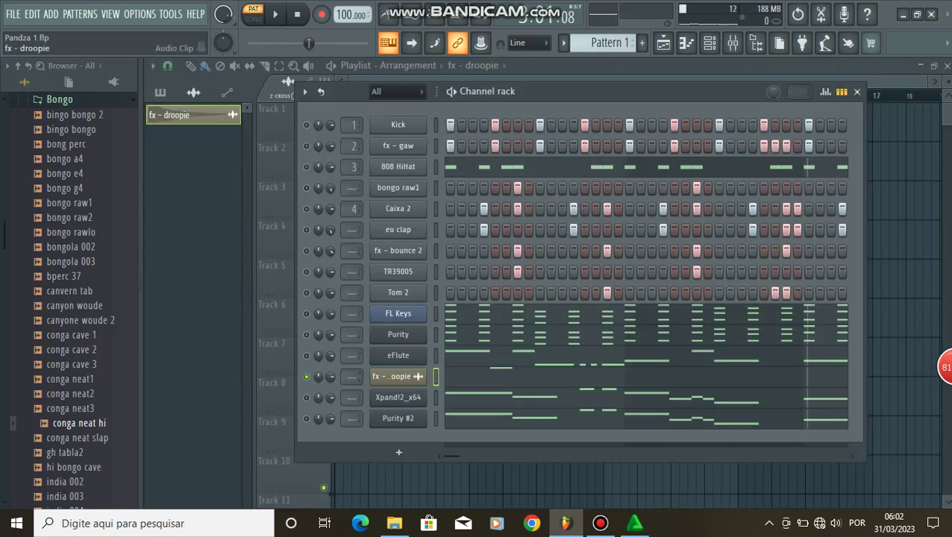
pyautogui.click(418, 375)
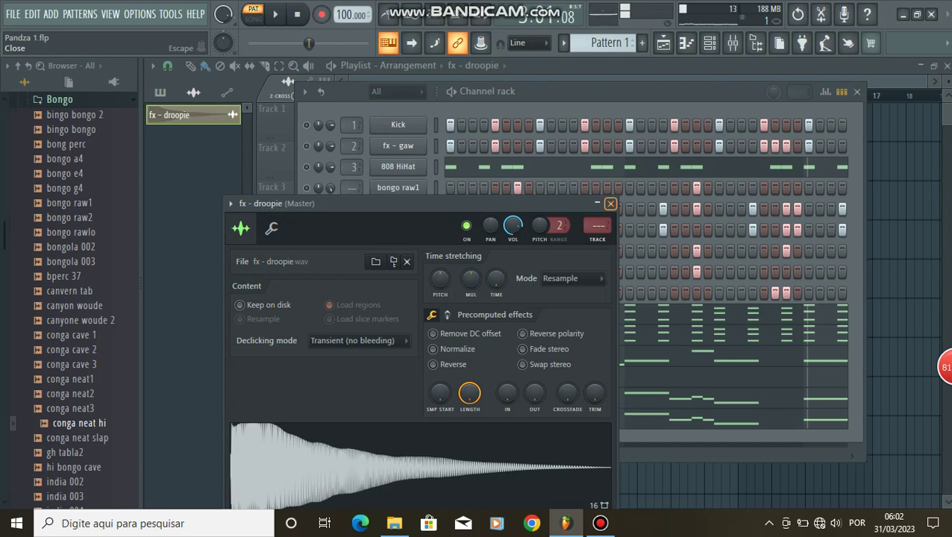
pyautogui.click(611, 203)
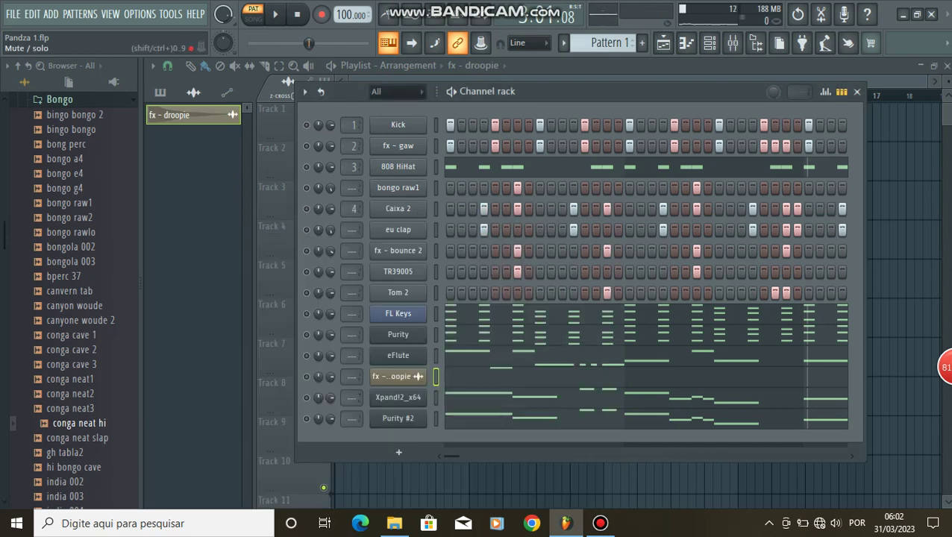
# Step: Examine the soloed Xpand!2_x64 channel's melody notes in the piano roll during playback and its instrument settings
pyautogui.click(460, 399)
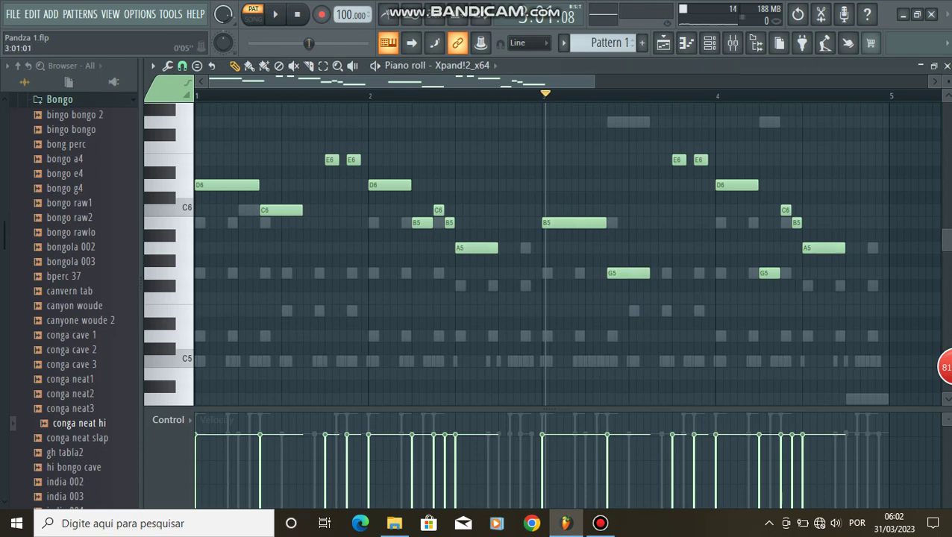
pyautogui.press('space')
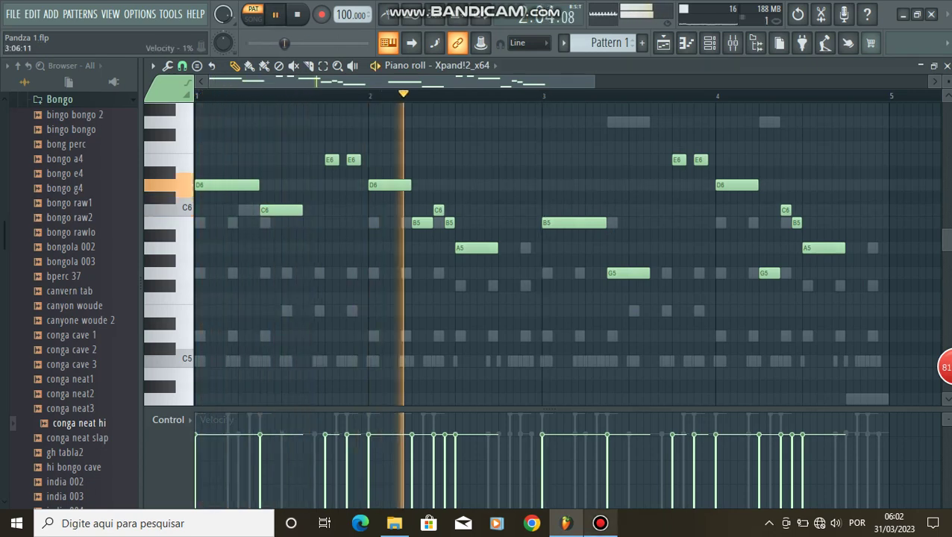
pyautogui.moveTo(601, 522)
pyautogui.click(600, 470)
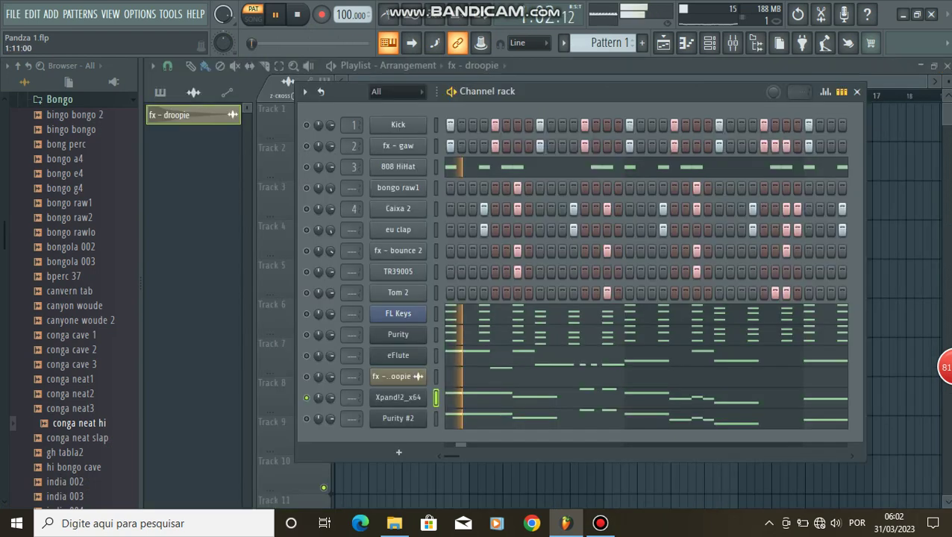
pyautogui.click(946, 66)
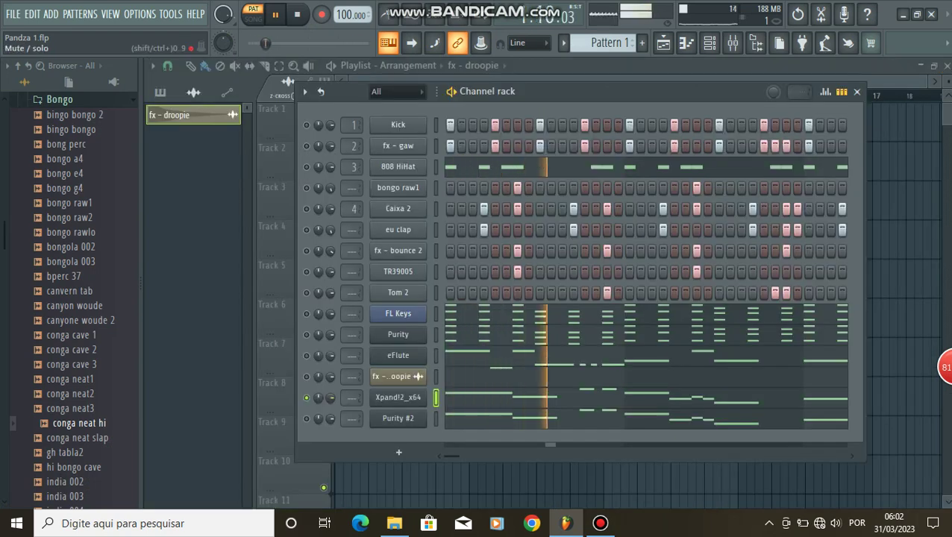
pyautogui.press('space')
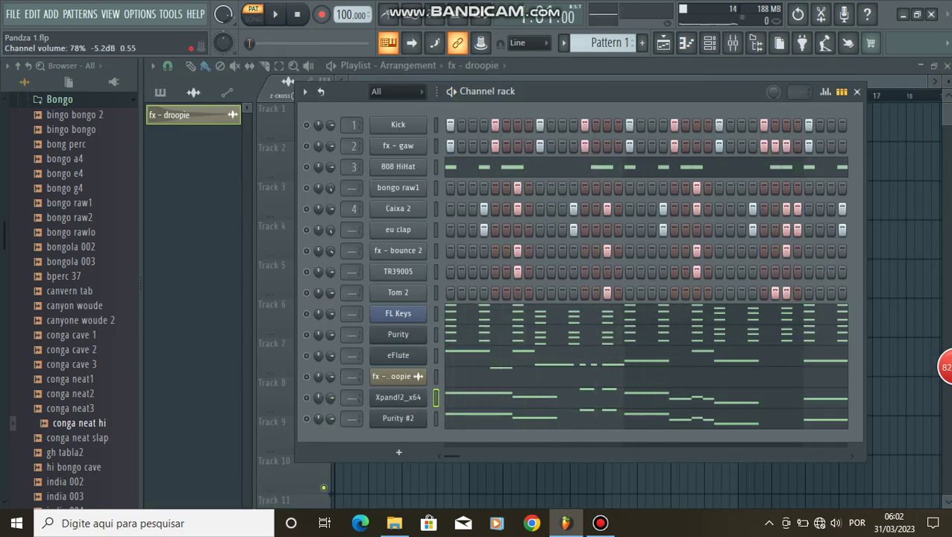
pyautogui.click(398, 397)
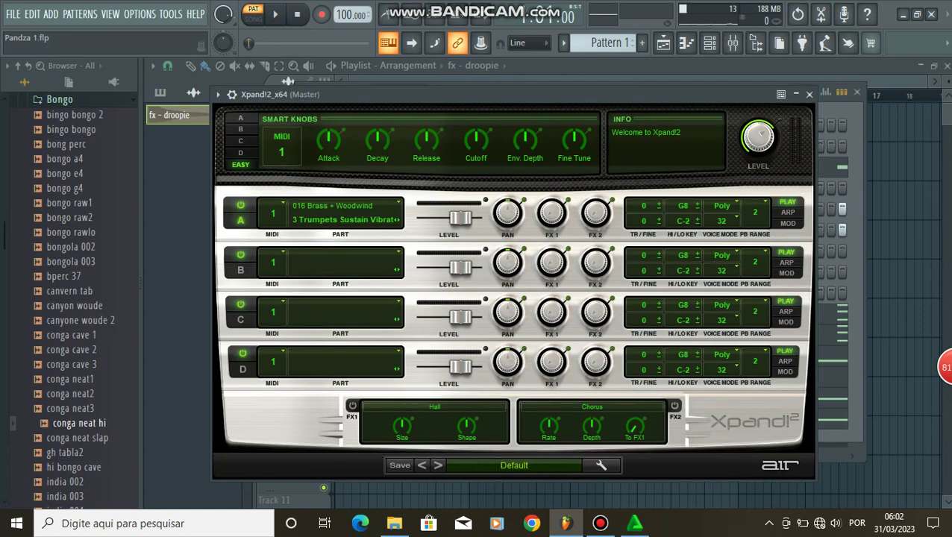
# Step: Examine the soloed Purity #2 channel's melody notes in the piano roll during playback and view its selected instrument preset
pyautogui.click(809, 94)
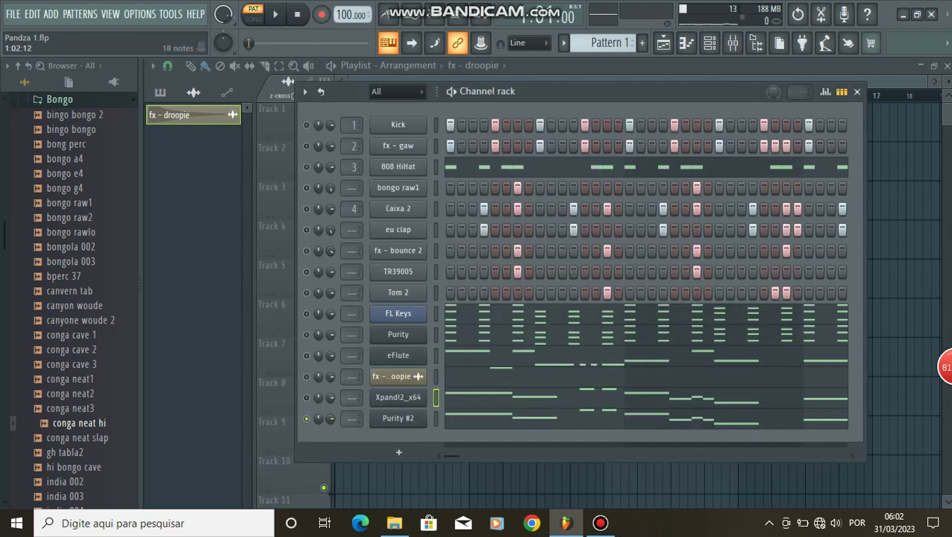
pyautogui.click(463, 419)
pyautogui.press('space')
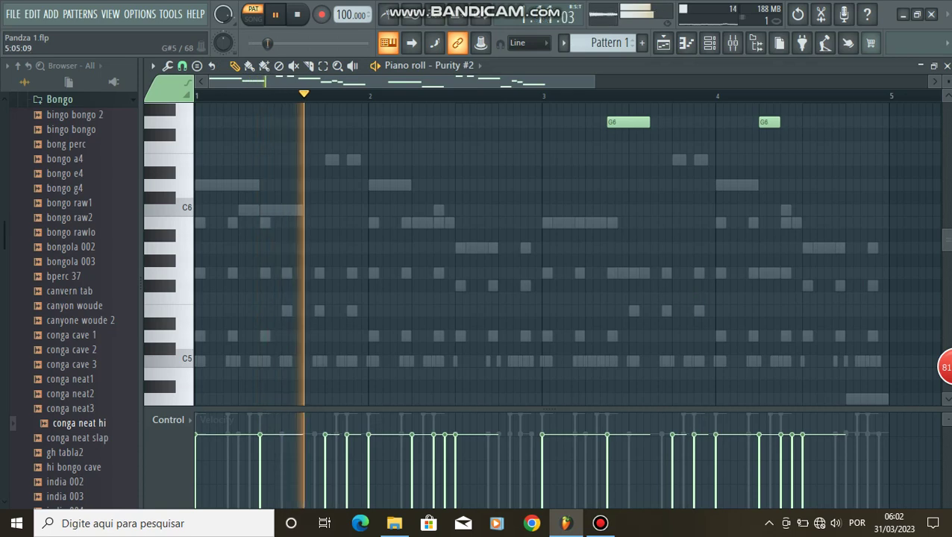
pyautogui.scroll(3, 161, 133)
pyautogui.scroll(2, 161, 134)
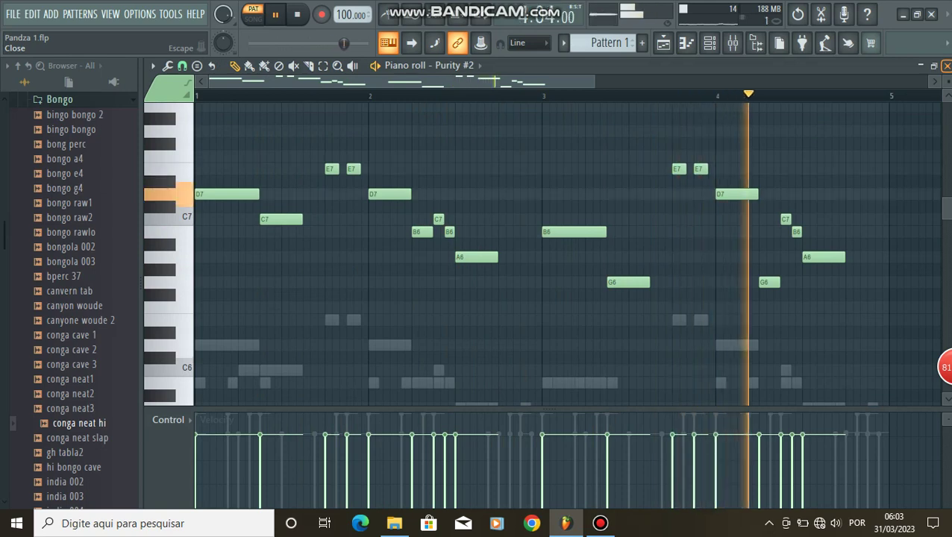
pyautogui.click(946, 65)
pyautogui.press('space')
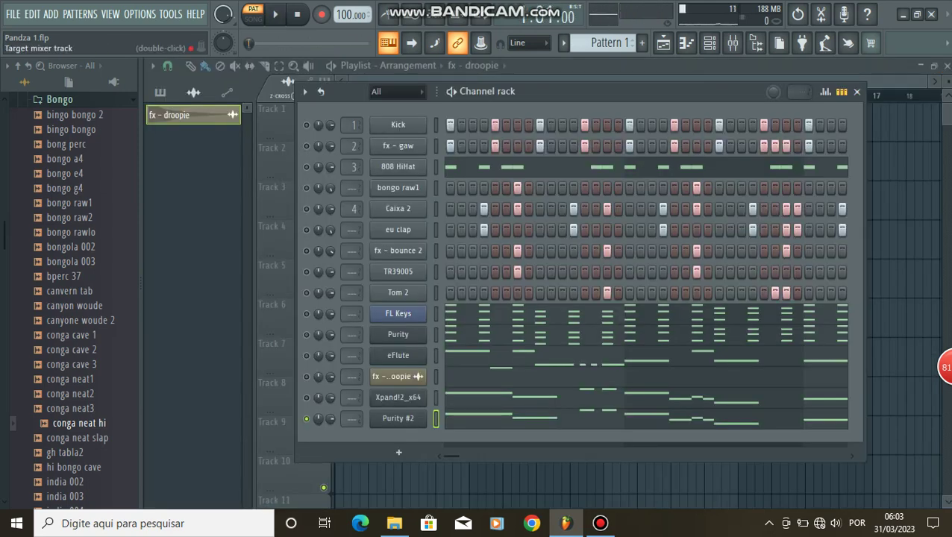
pyautogui.click(397, 419)
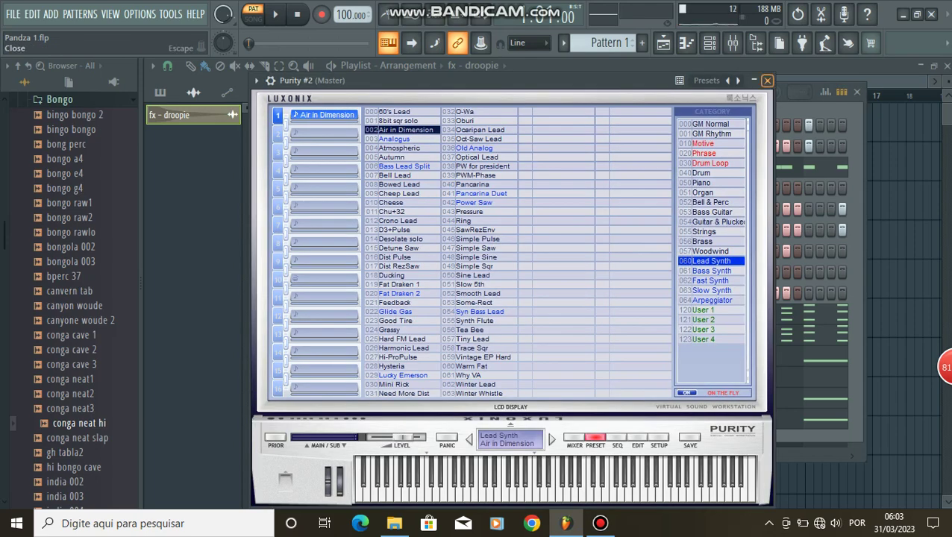
pyautogui.click(767, 80)
# Step: Play Pattern 1 while unmuting the channels, including Purity #2, and leave fx - gaw, eFlute and Xpand!2_x64 muted
pyautogui.press('space')
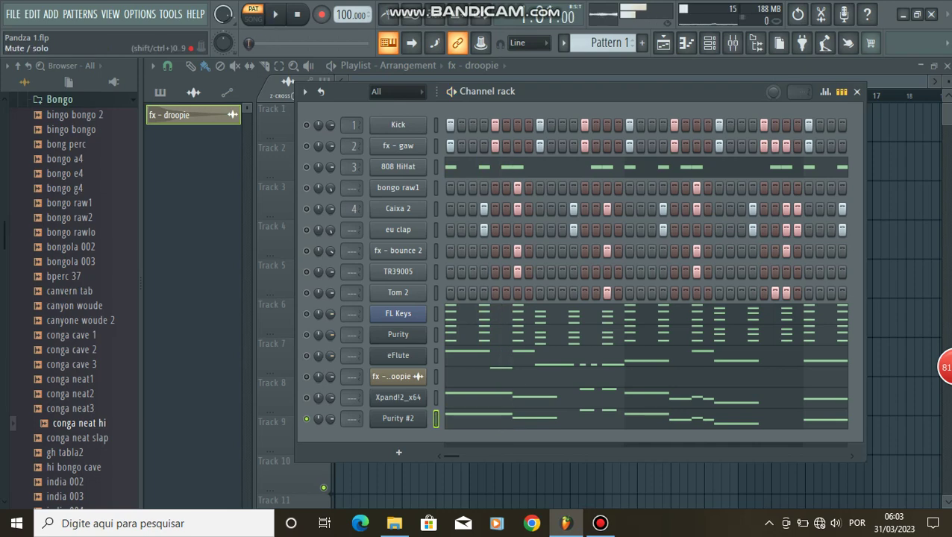
pyautogui.press('space')
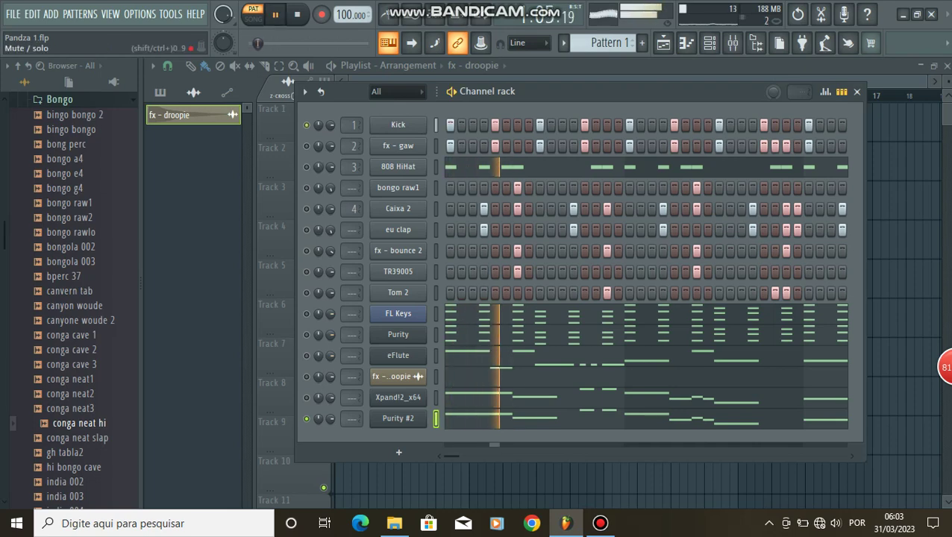
pyautogui.press('space')
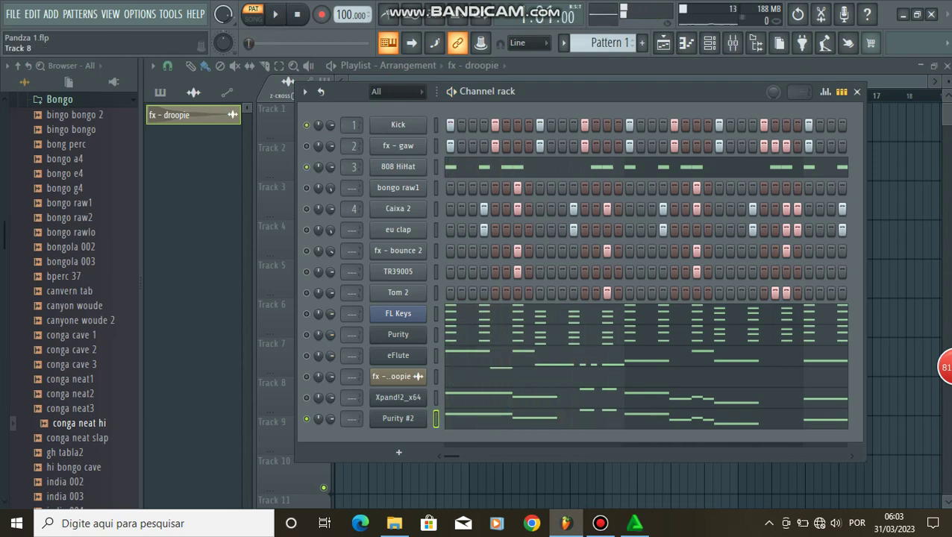
pyautogui.press('space')
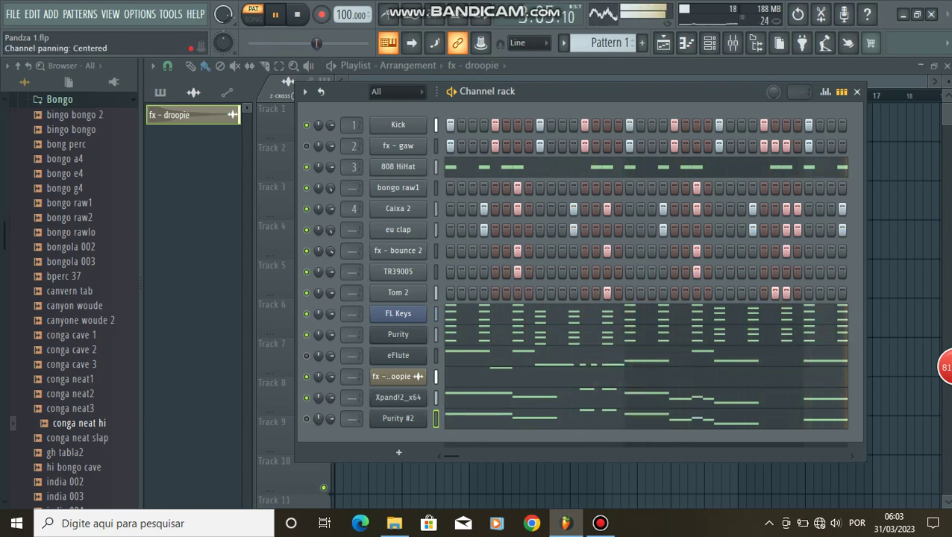
pyautogui.click(306, 418)
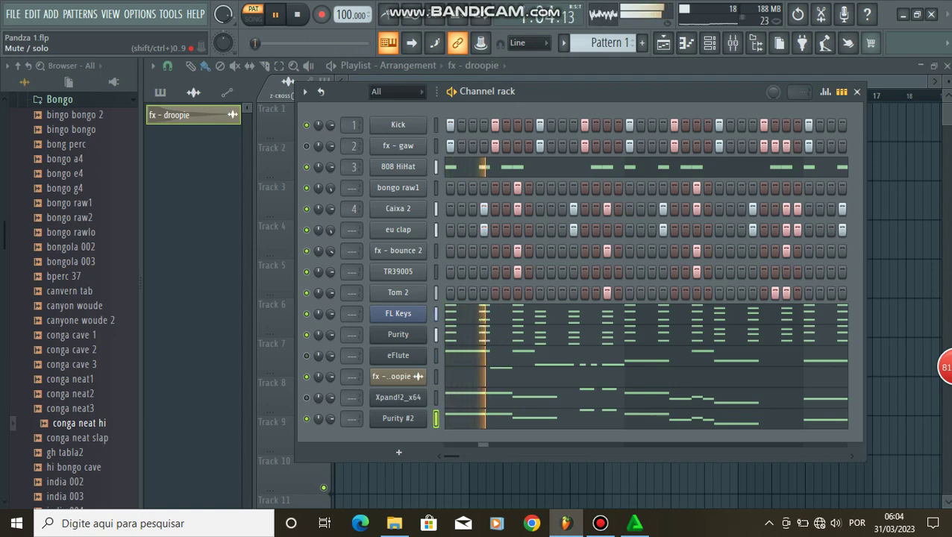
# Step: Expand the Pandza sample folder in the browser, preview the Tag1 sample over the beat and stop playback
pyautogui.moveTo(600, 523)
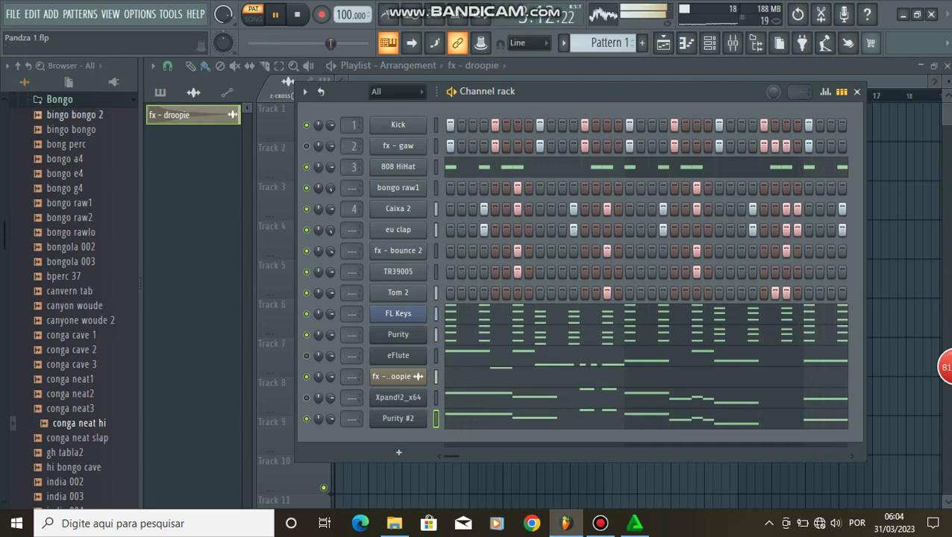
pyautogui.scroll(-15, 73, 429)
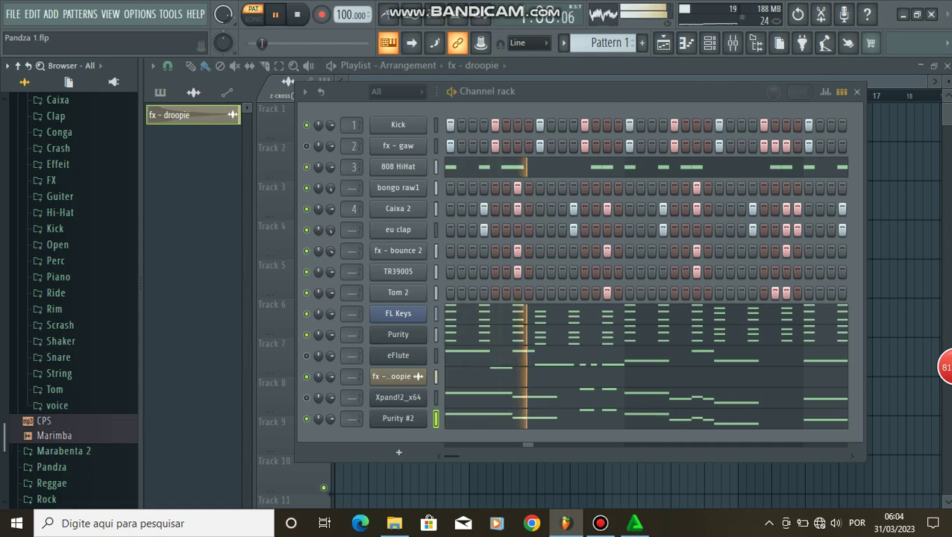
pyautogui.scroll(-4, 73, 373)
pyautogui.scroll(-1, 45, 388)
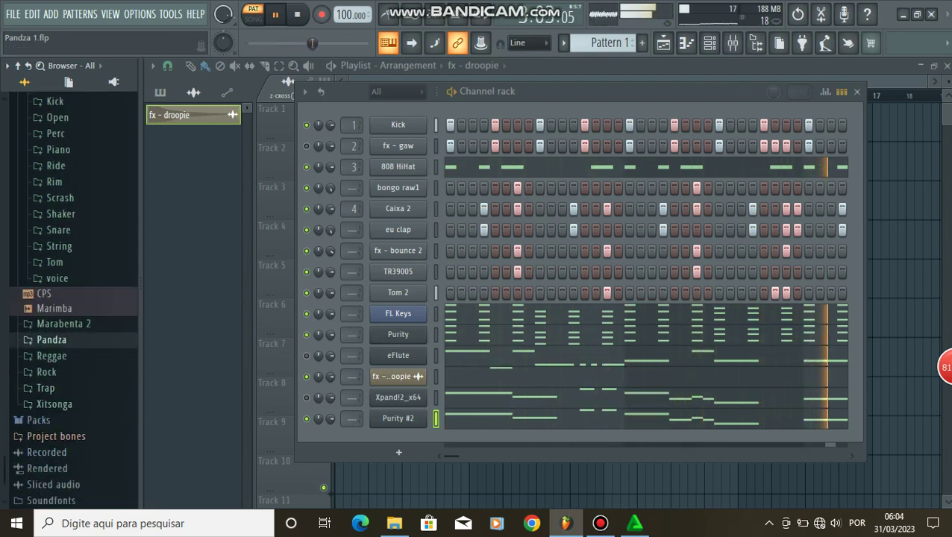
pyautogui.click(51, 340)
pyautogui.scroll(-2, 49, 418)
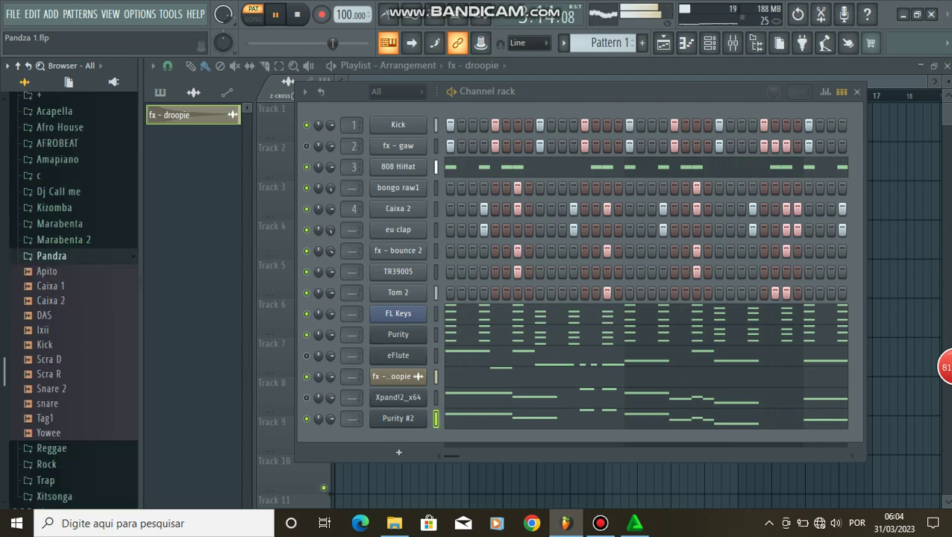
pyautogui.click(46, 410)
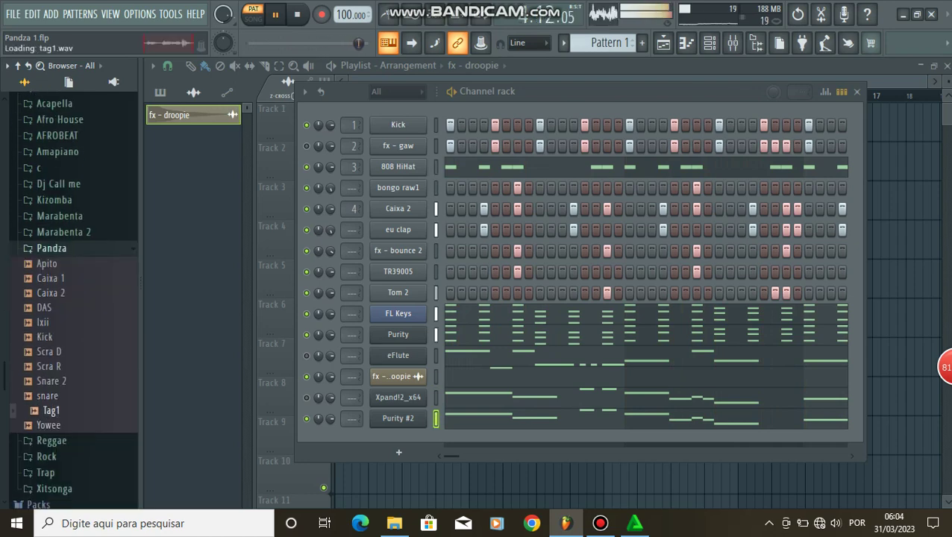
pyautogui.press('space')
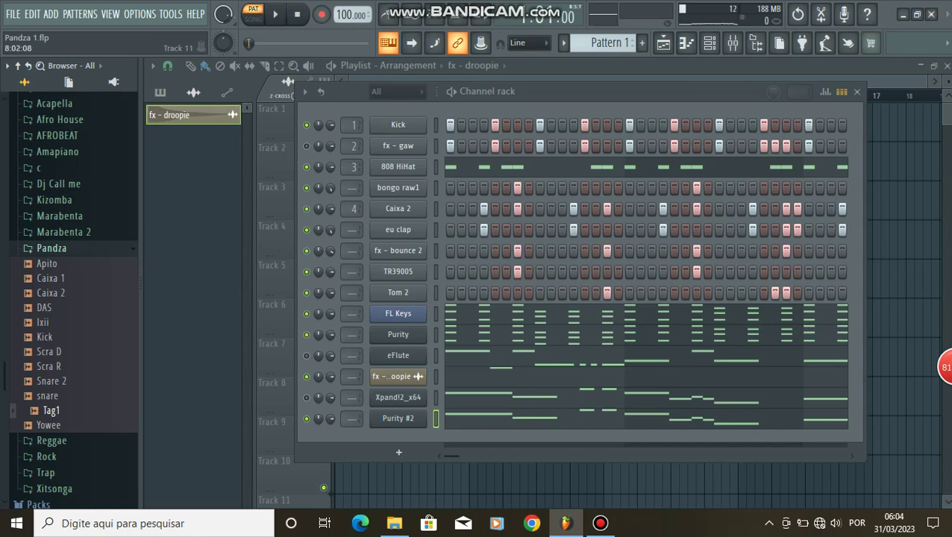
pyautogui.click(601, 523)
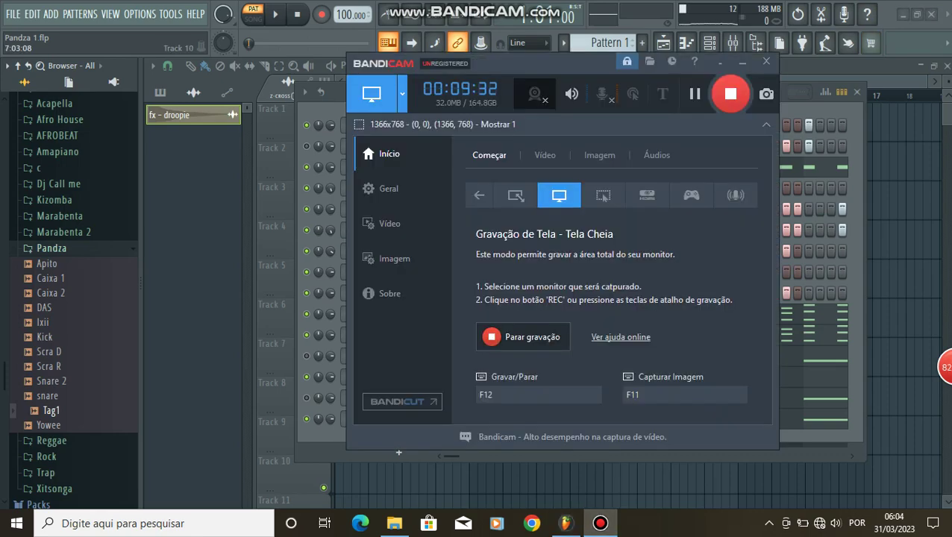